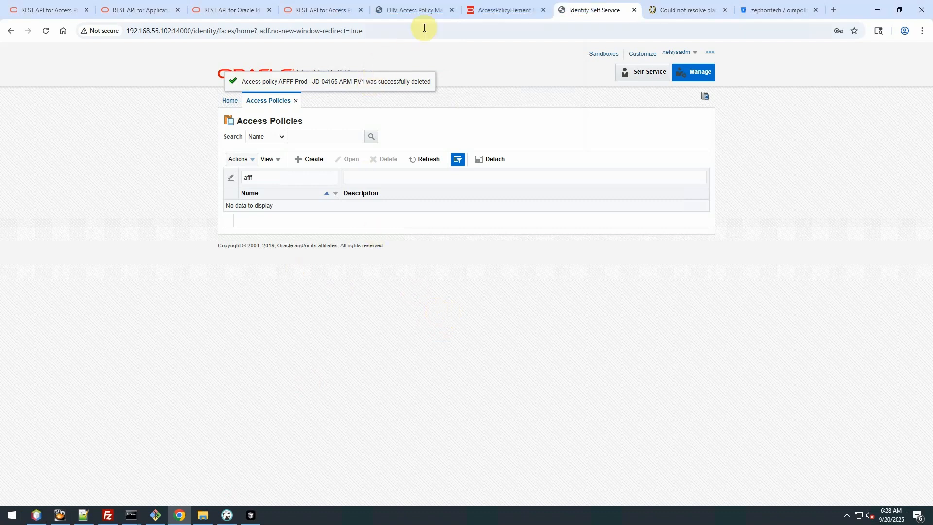
- Switch to the OIM Access Policy Management site and view the details of the access policy 12CResourcePolicy
click(416, 10)
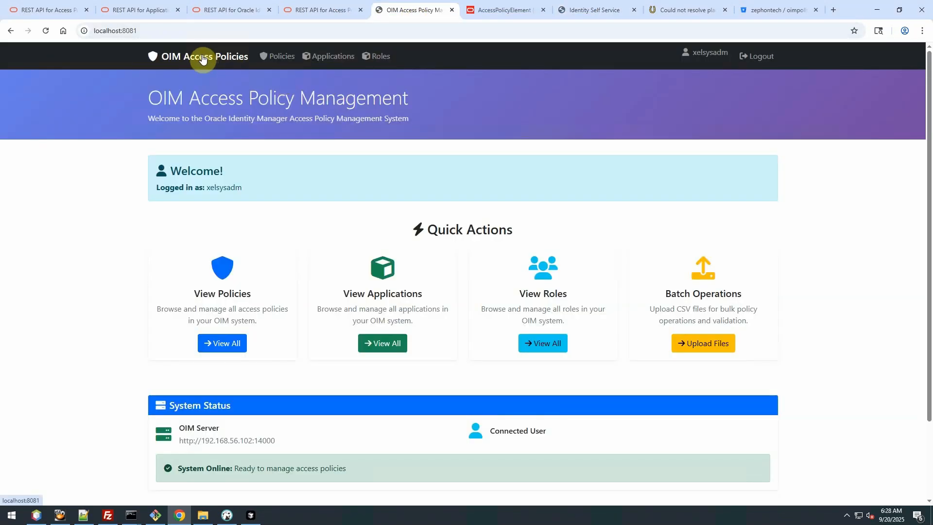
click(203, 58)
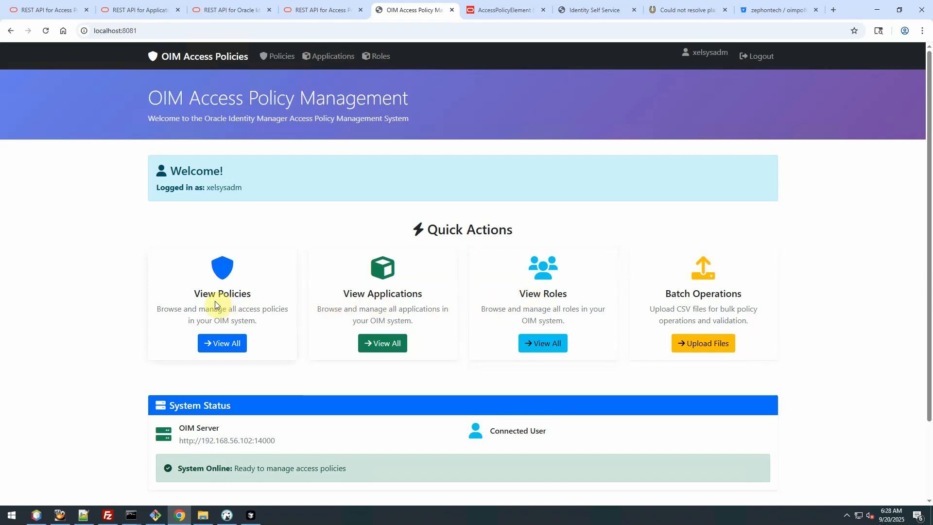
click(218, 348)
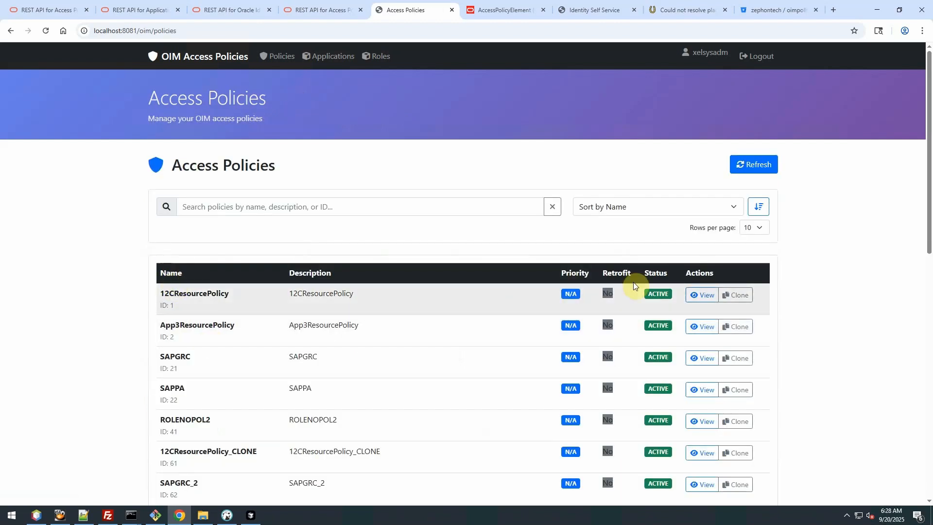
click(702, 294)
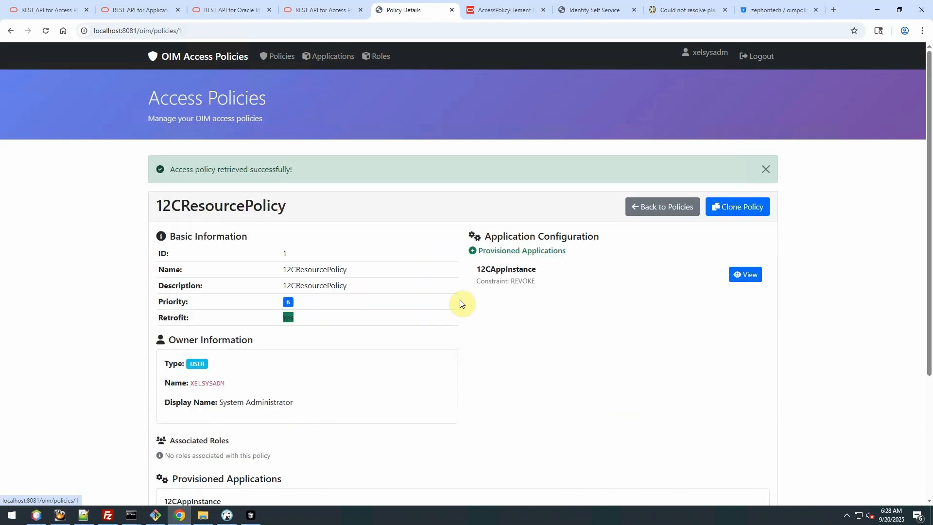
scroll(496, 326, down, 4)
scroll(488, 322, up, 4)
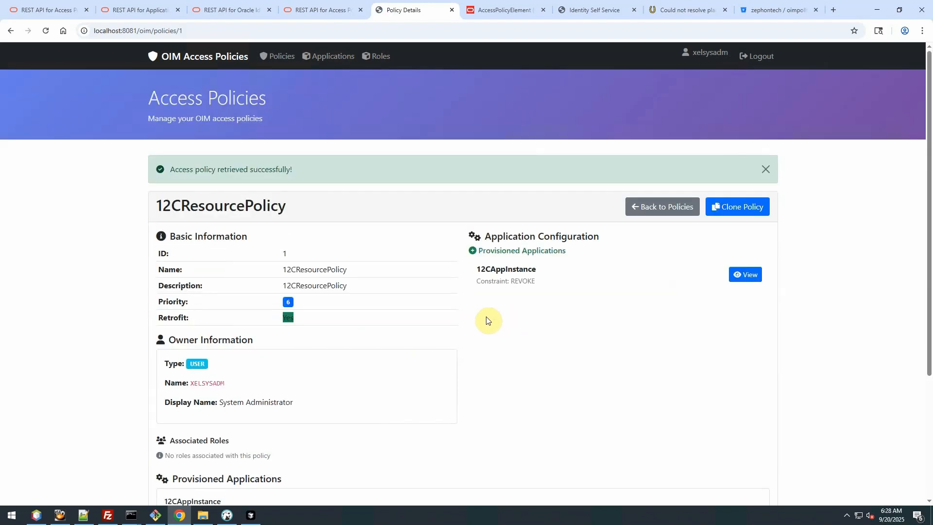
- Examine the form fields, policy values and entitlements of 12CAppInstance within the policy, and return to the policies list
click(739, 275)
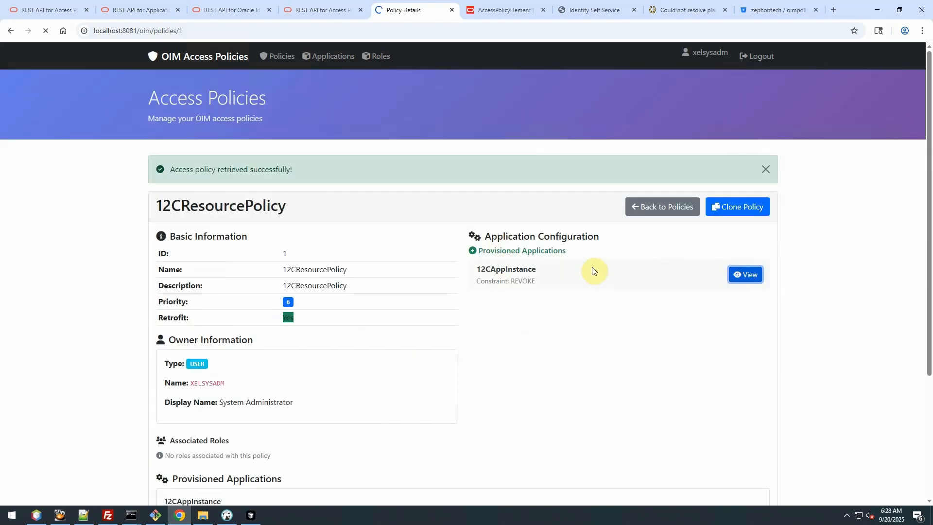
scroll(579, 277, down, 5)
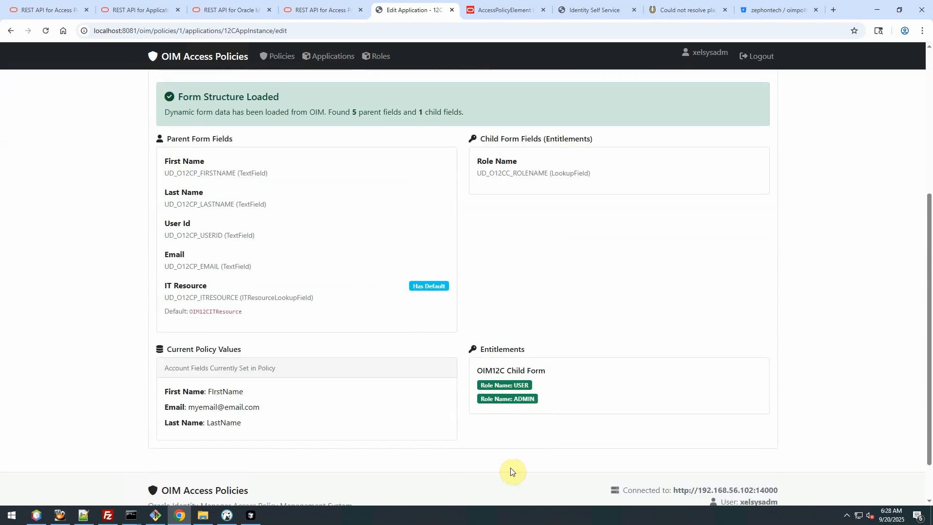
scroll(586, 376, up, 5)
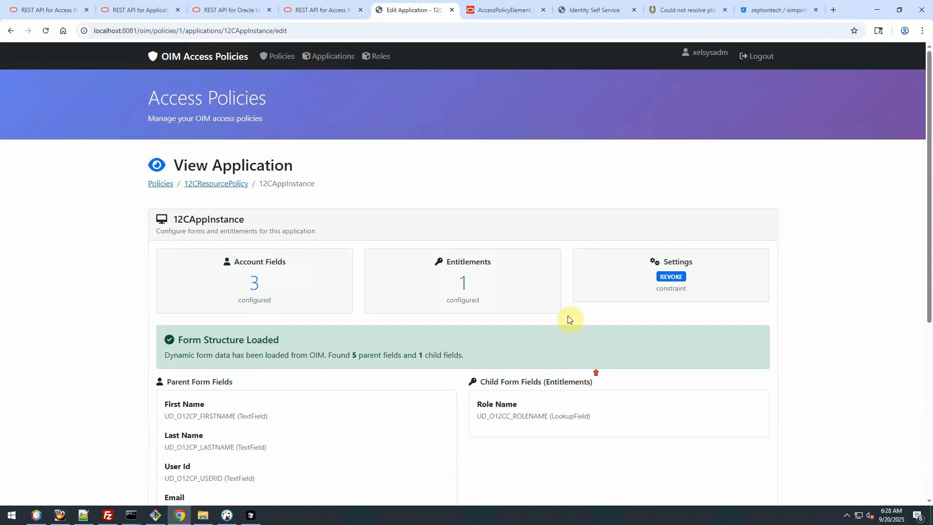
click(158, 184)
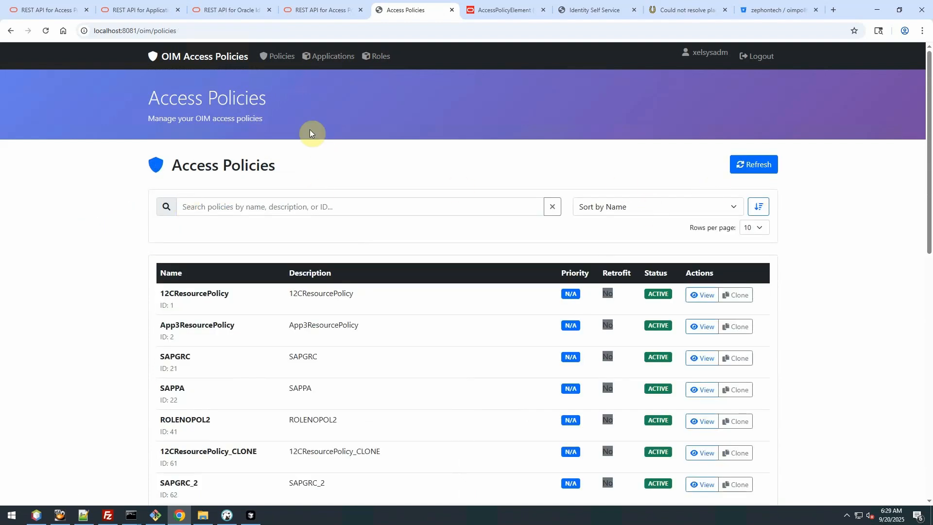
- Browse the applications list and examine SAPPAInstance's configuration summary, account form fields and child objects
click(329, 57)
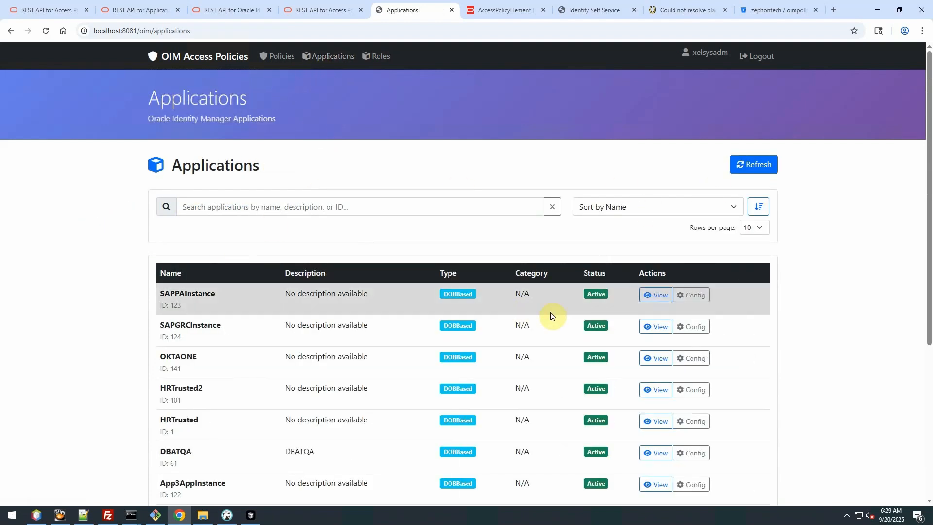
scroll(339, 319, down, 2)
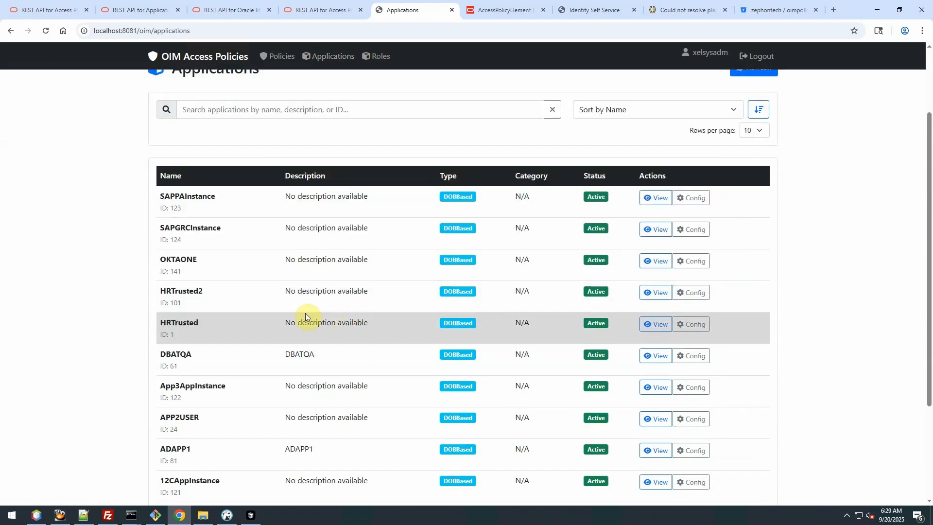
scroll(680, 321, up, 2)
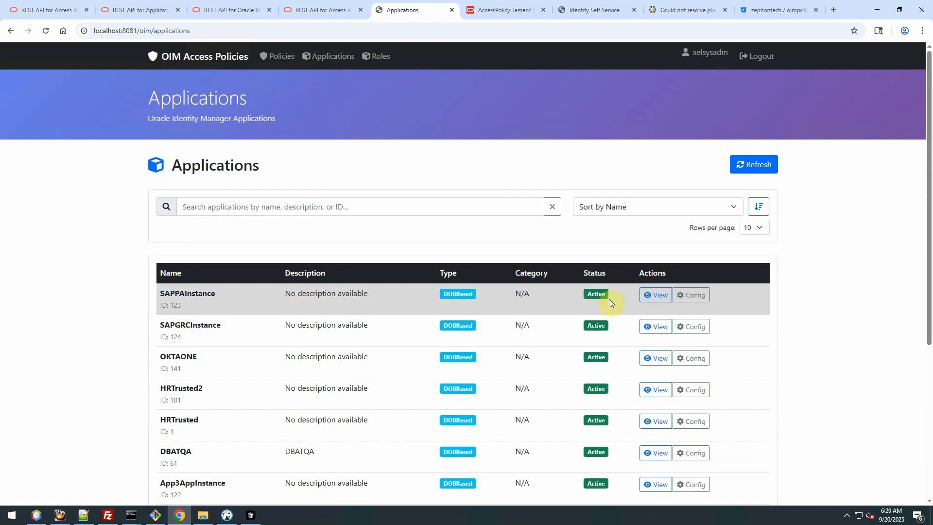
click(654, 295)
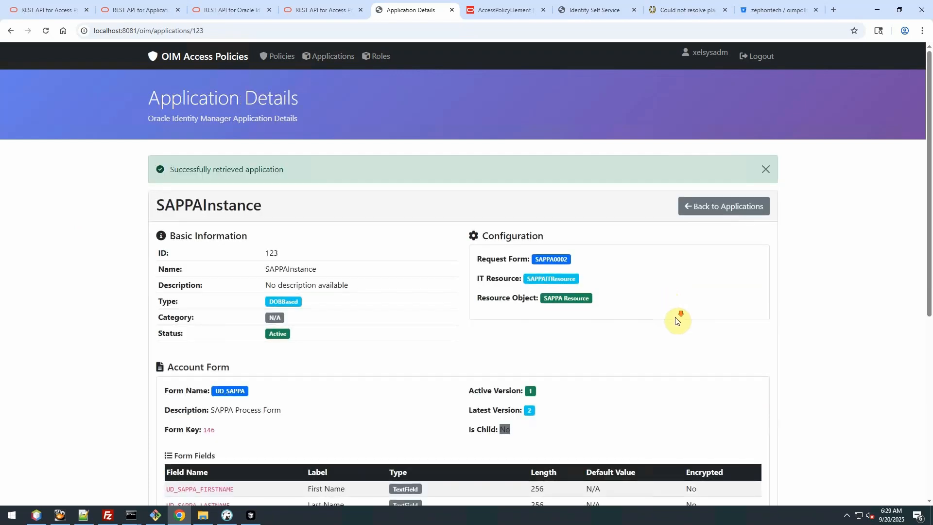
scroll(675, 321, down, 2)
scroll(438, 442, down, 4)
scroll(459, 428, up, 3)
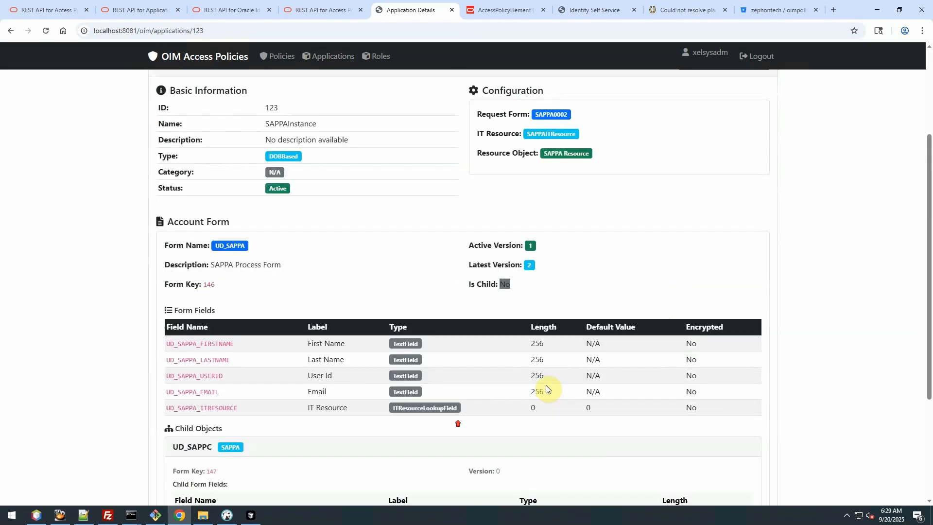
scroll(718, 156, up, 3)
- Try to view the configuration of SAPPAInstance from the applications list, and return to the list
click(704, 207)
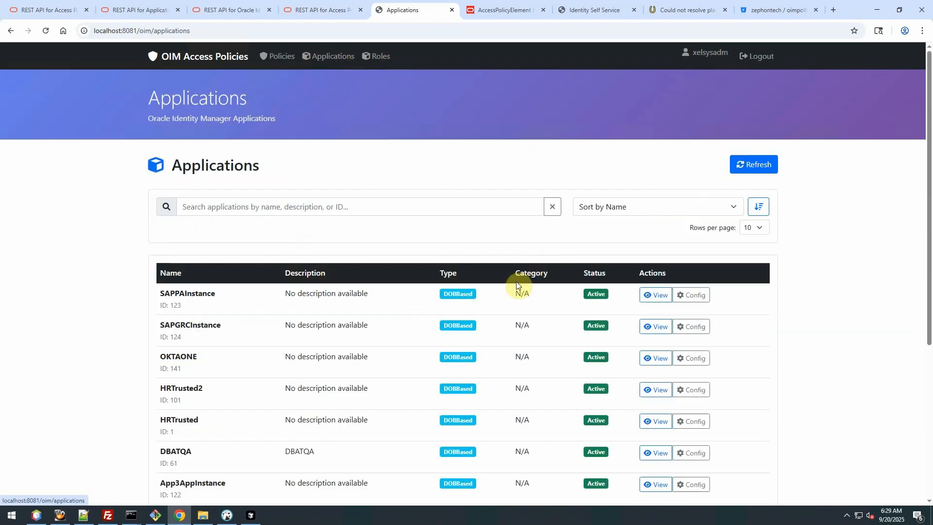
click(691, 294)
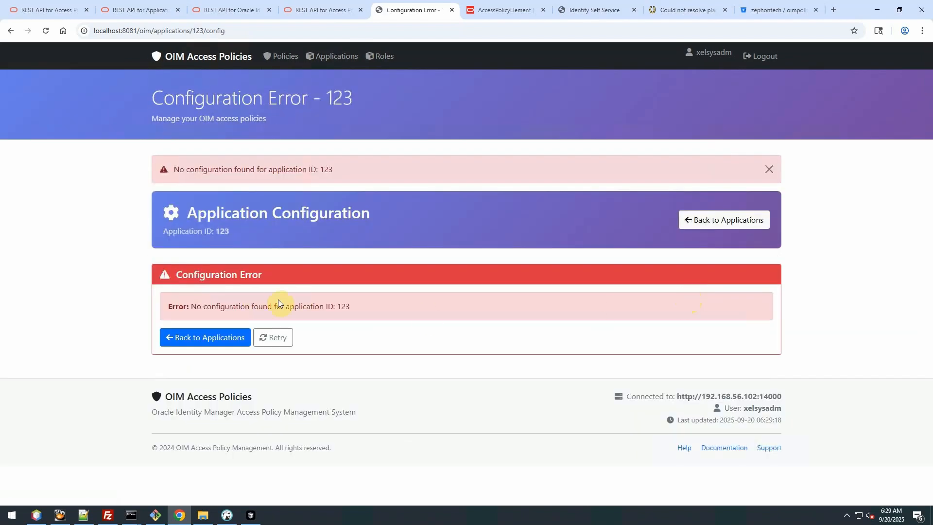
click(699, 233)
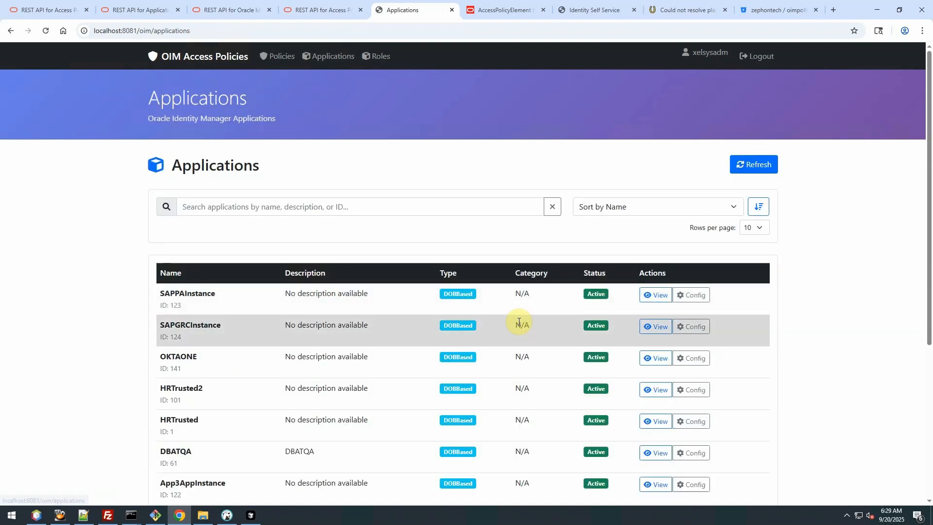
- View the details of the DBATQA application and return to the applications list
scroll(521, 322, down, 3)
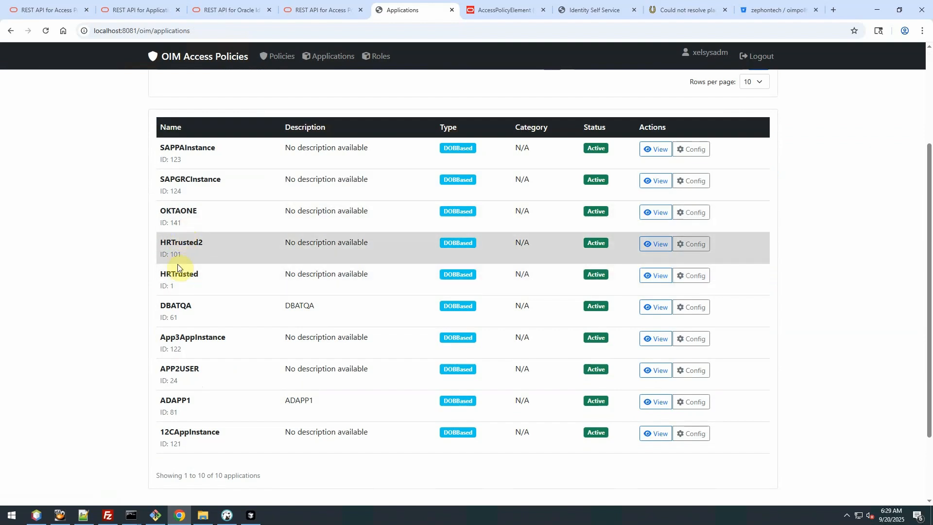
click(660, 311)
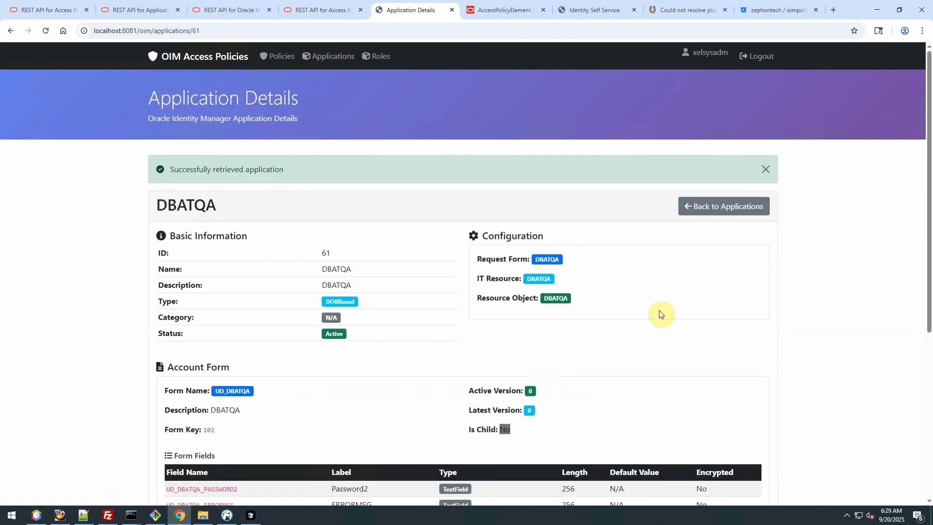
click(702, 209)
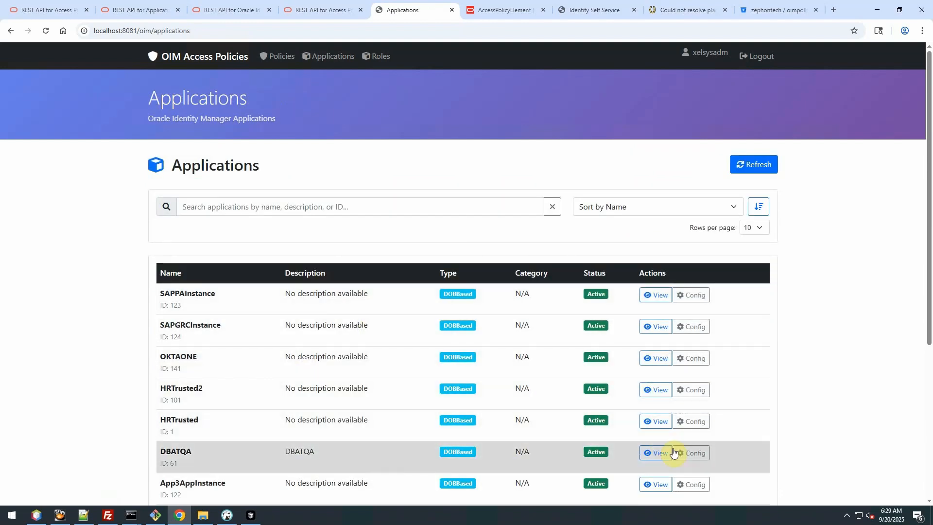
- Open the configuration of DBATQA, collapse its Basic Information section and look through the Raw XML section
click(690, 453)
scroll(610, 383, down, 1)
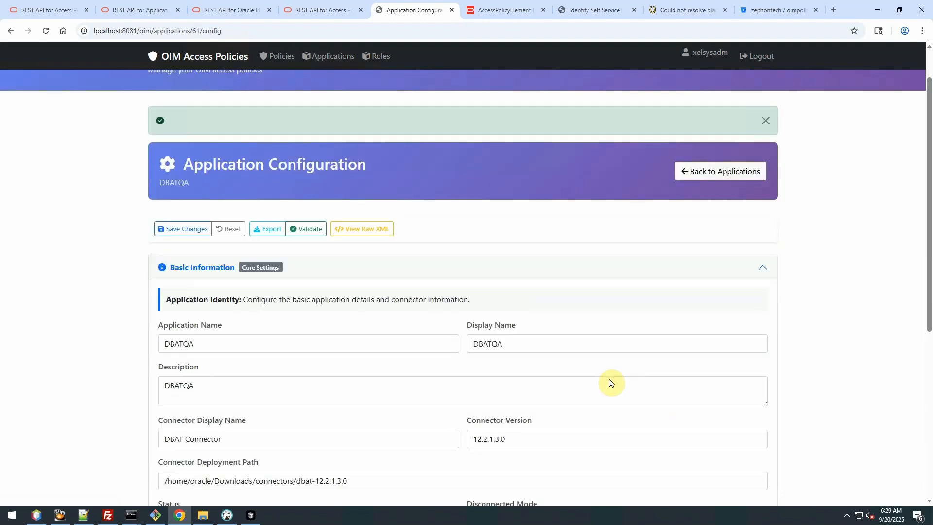
click(761, 268)
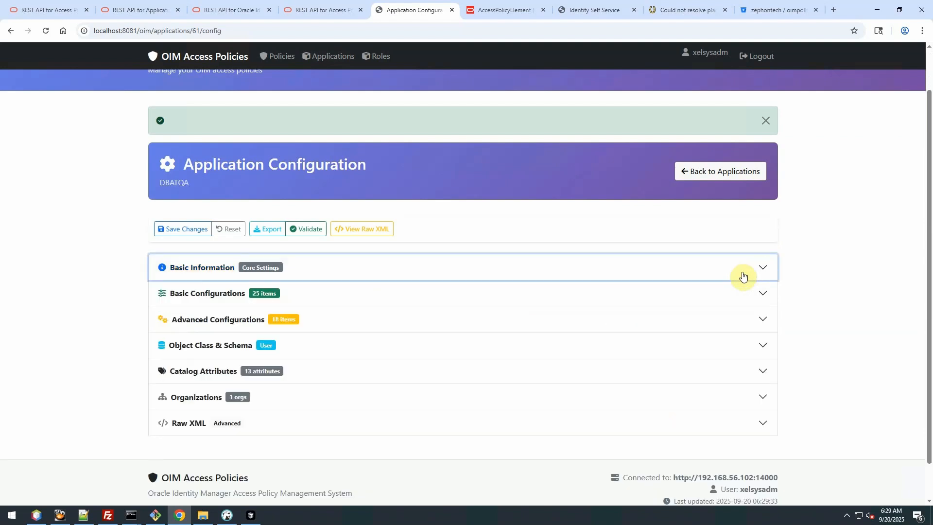
click(762, 422)
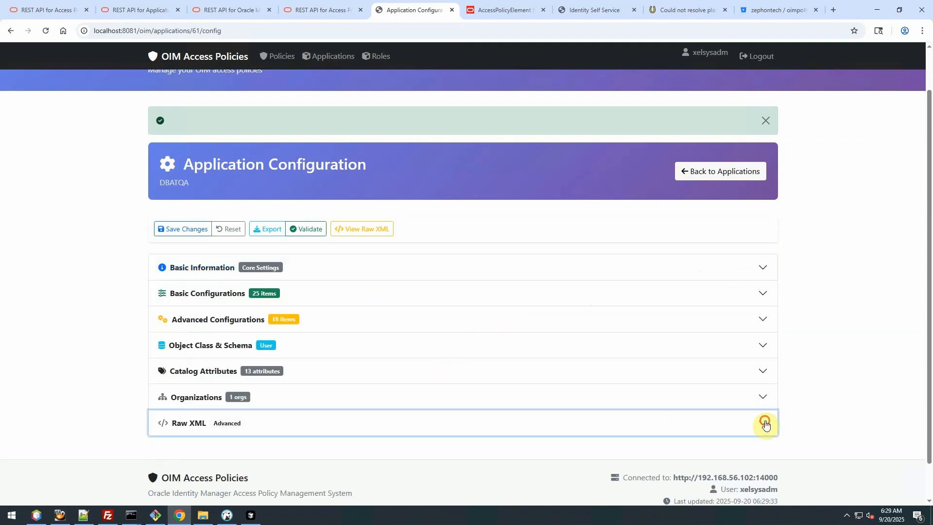
scroll(673, 408, down, 4)
scroll(650, 404, up, 10)
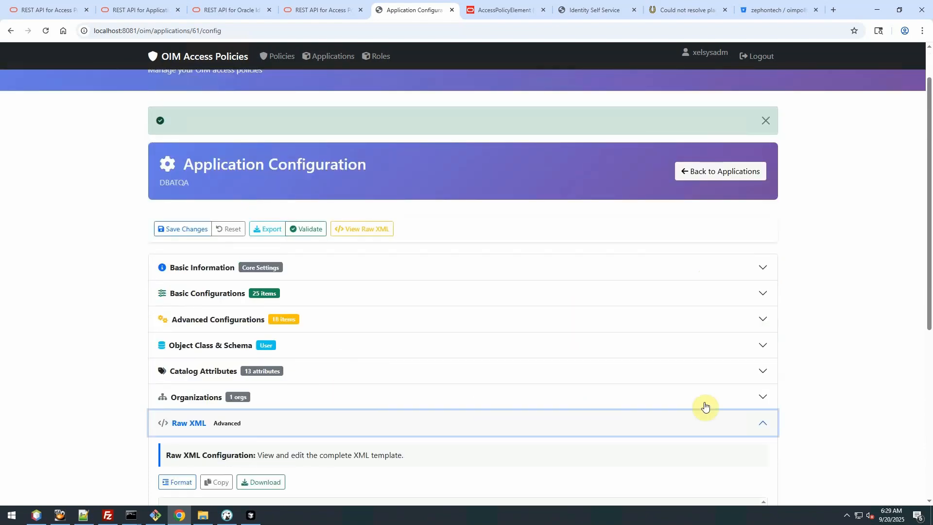
- Examine the Organizations, Catalog Attributes and Object Class & Schema sections of the DBATQA configuration
click(761, 397)
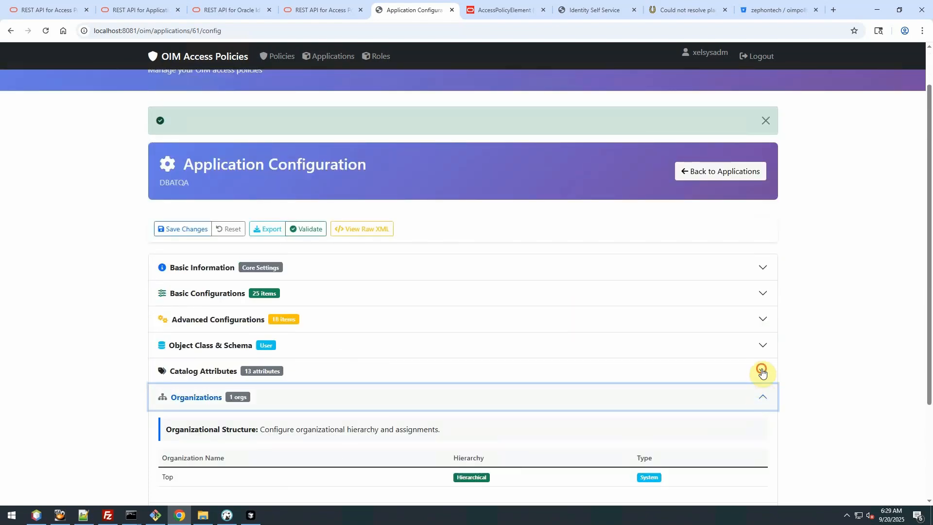
click(762, 372)
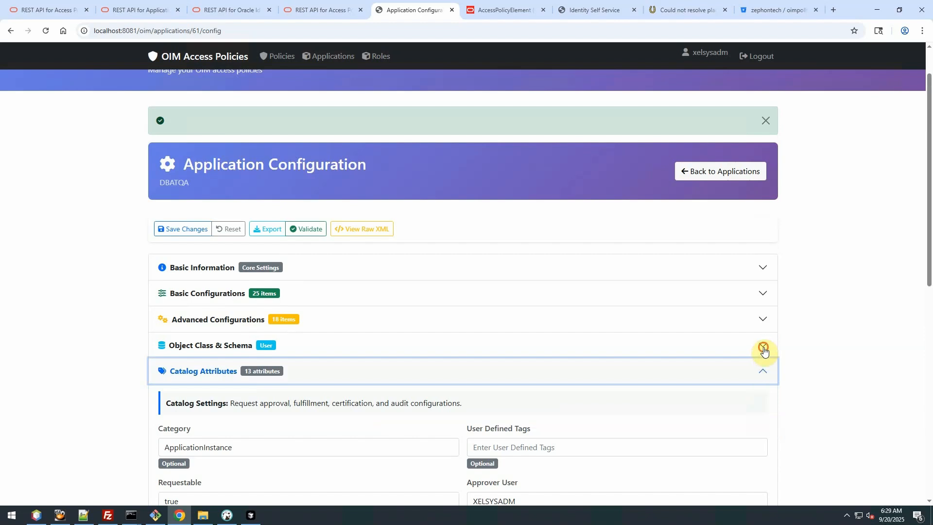
click(764, 348)
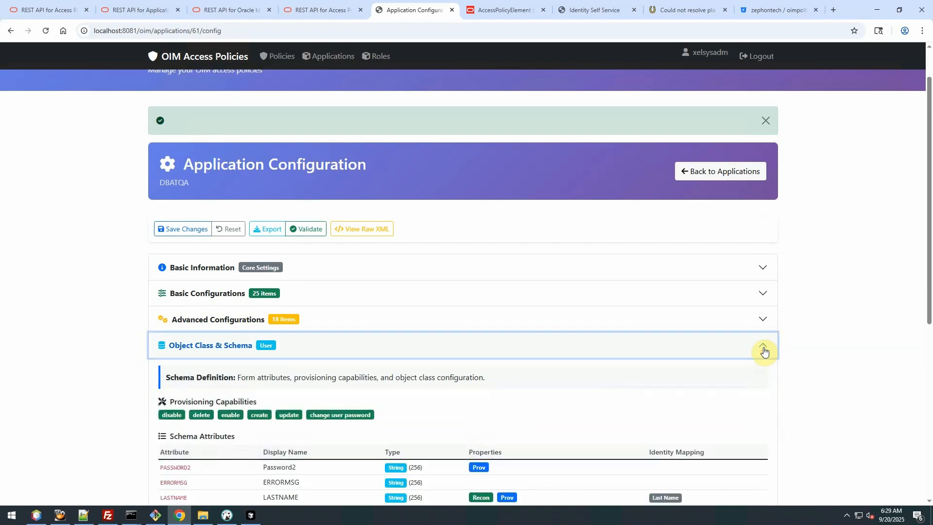
scroll(575, 305, down, 2)
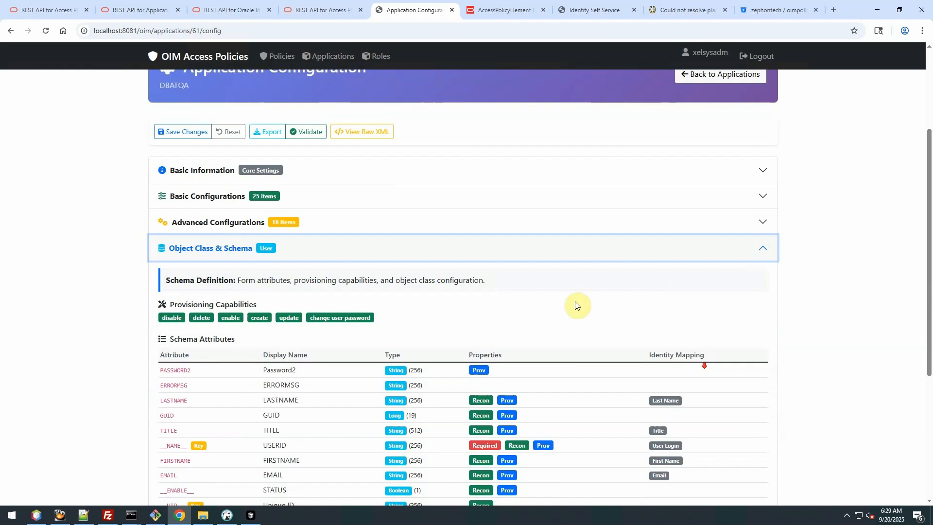
scroll(447, 340, down, 2)
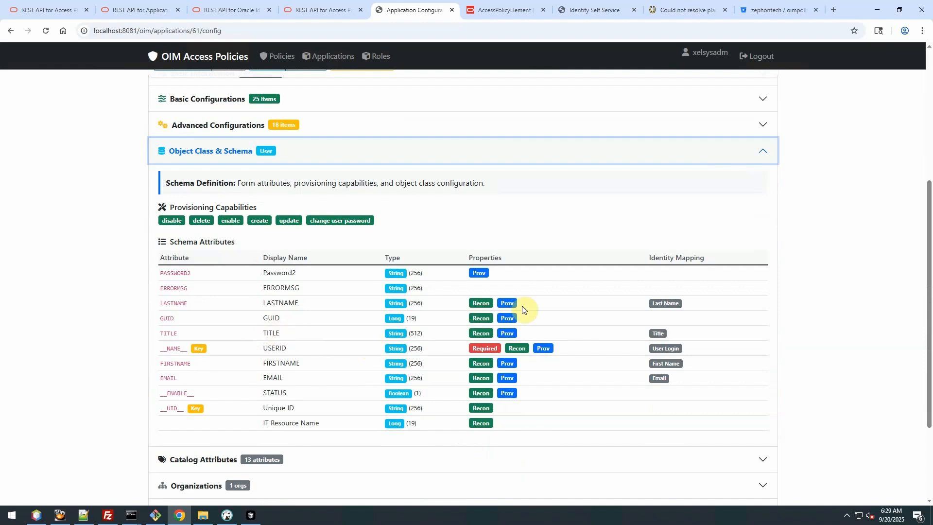
scroll(841, 305, up, 2)
scroll(840, 305, up, 3)
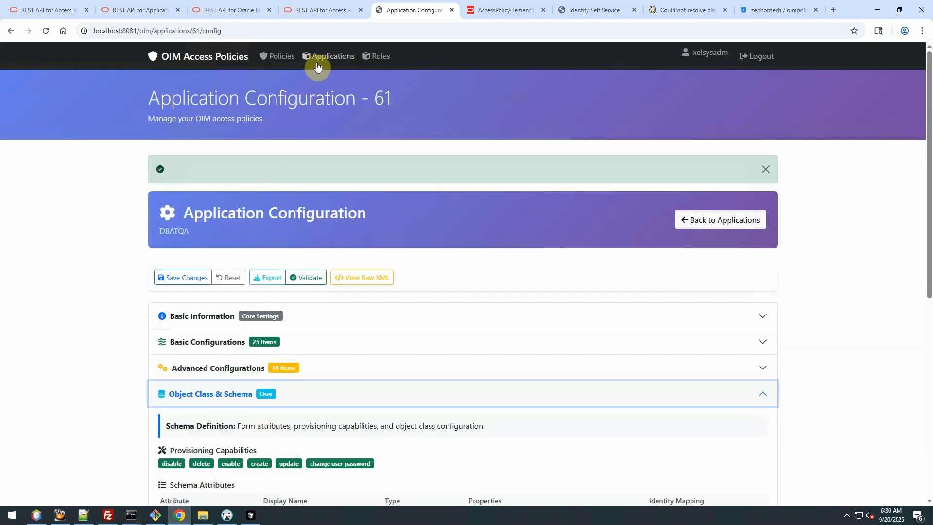
- View the details of the SYSTEM ADMINISTRATORS role and return to the roles list
click(315, 62)
click(382, 60)
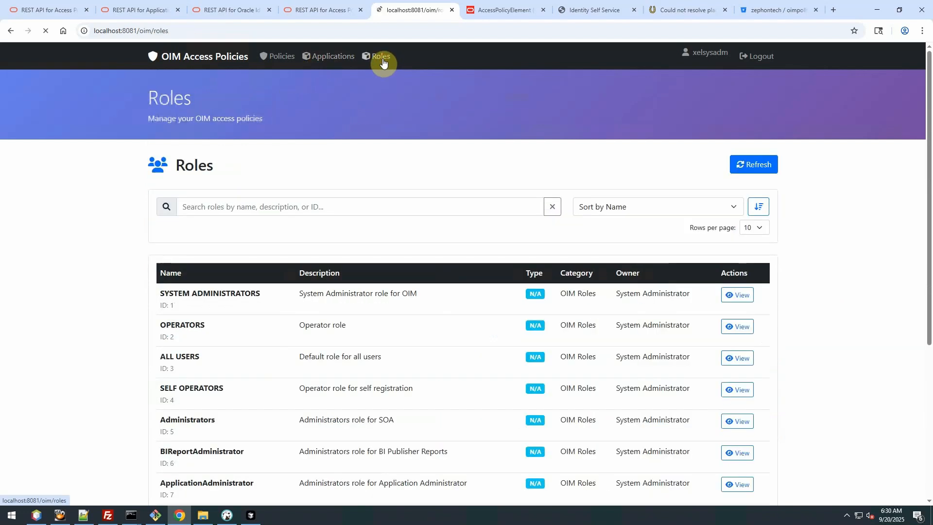
click(742, 297)
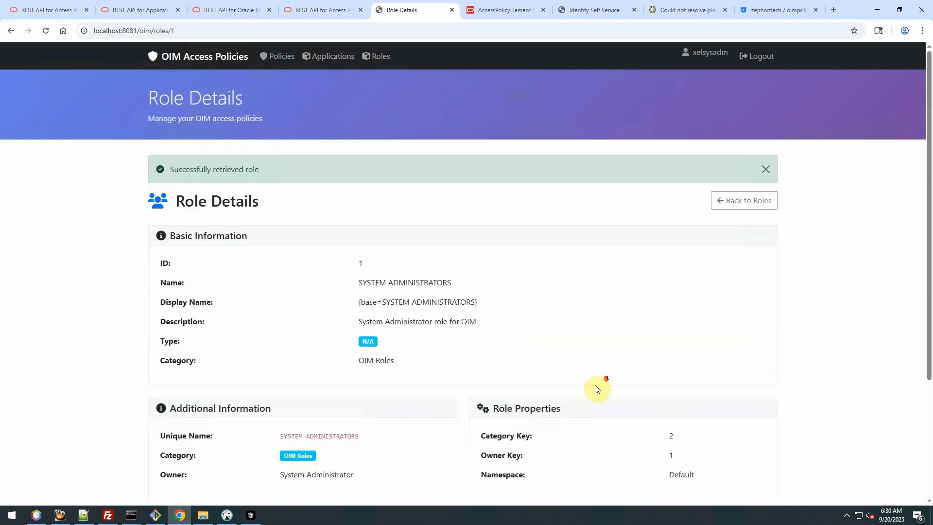
scroll(596, 389, down, 3)
scroll(593, 384, up, 3)
click(731, 203)
- View the SAPGRC role's details down to its associated access policies
scroll(508, 286, down, 2)
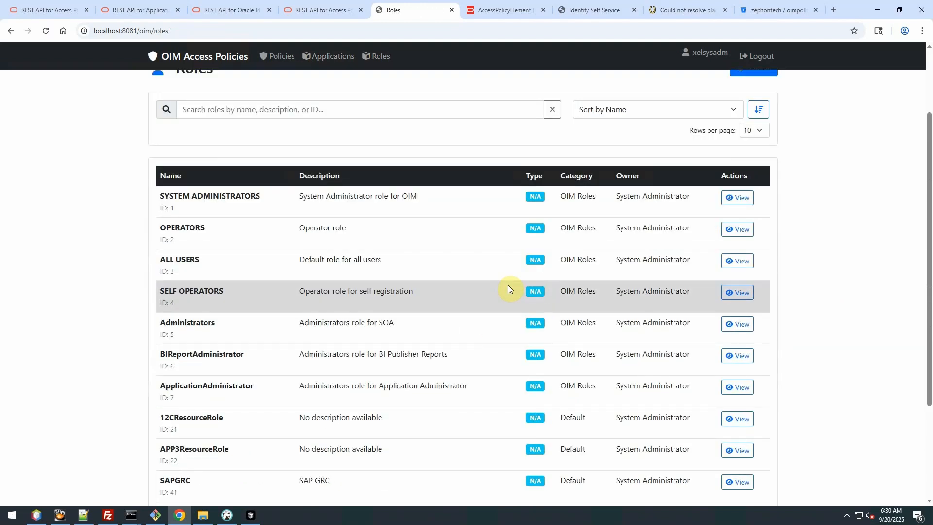
scroll(509, 285, down, 3)
click(737, 481)
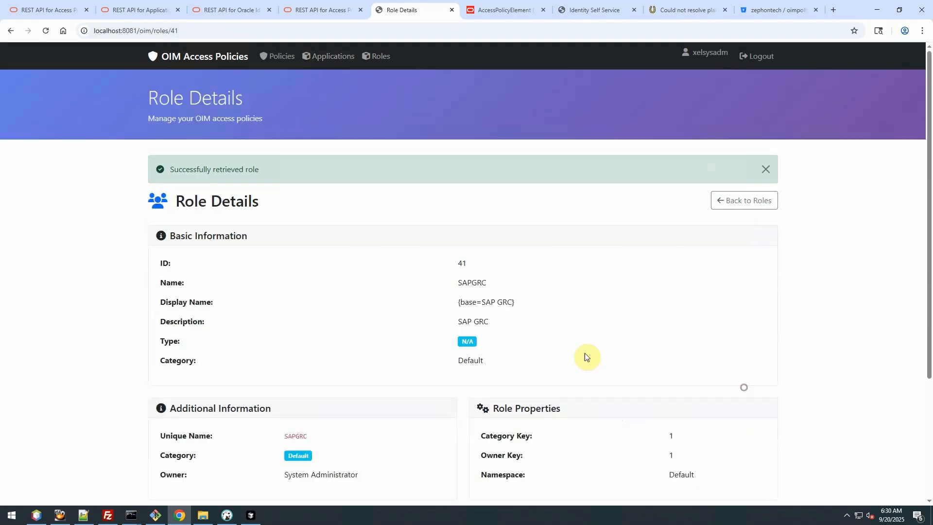
scroll(534, 348, down, 4)
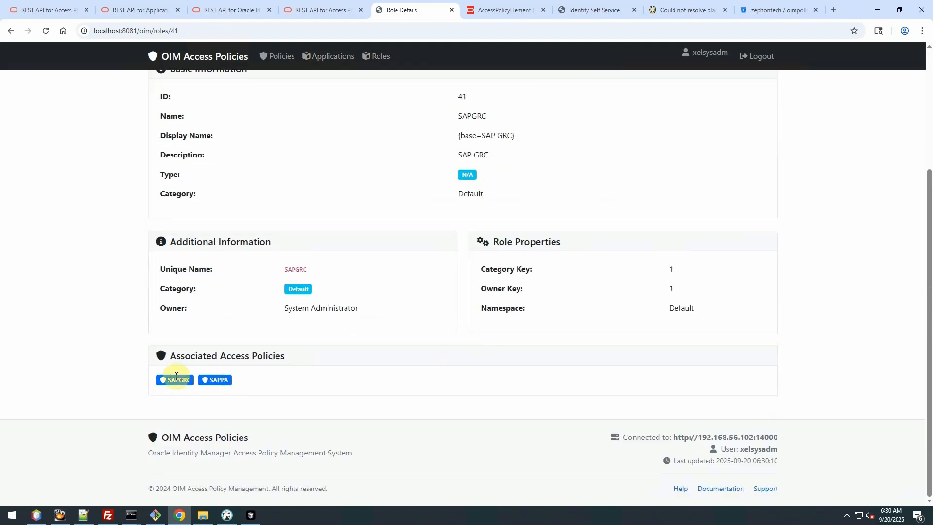
- Return to the access policies list and search the policies for "sap"
scroll(242, 381, up, 4)
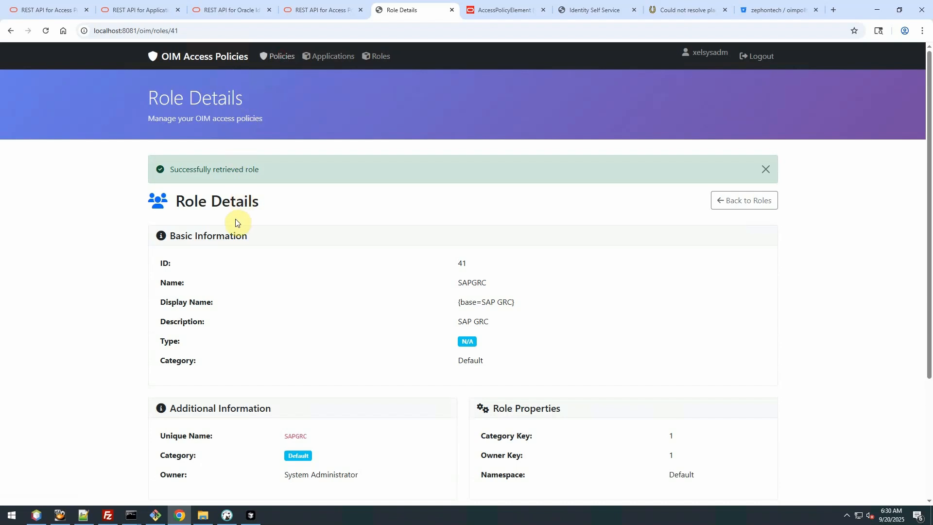
click(272, 56)
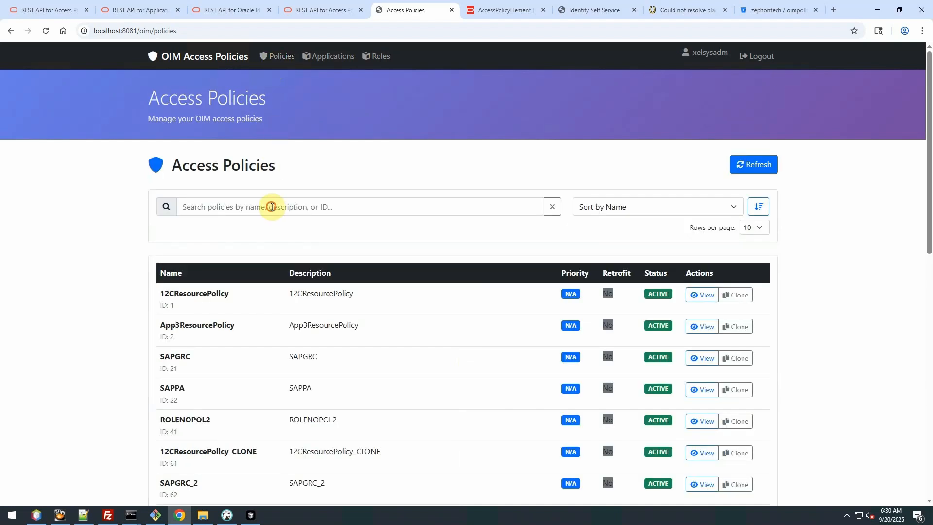
click(271, 207)
text(sap)
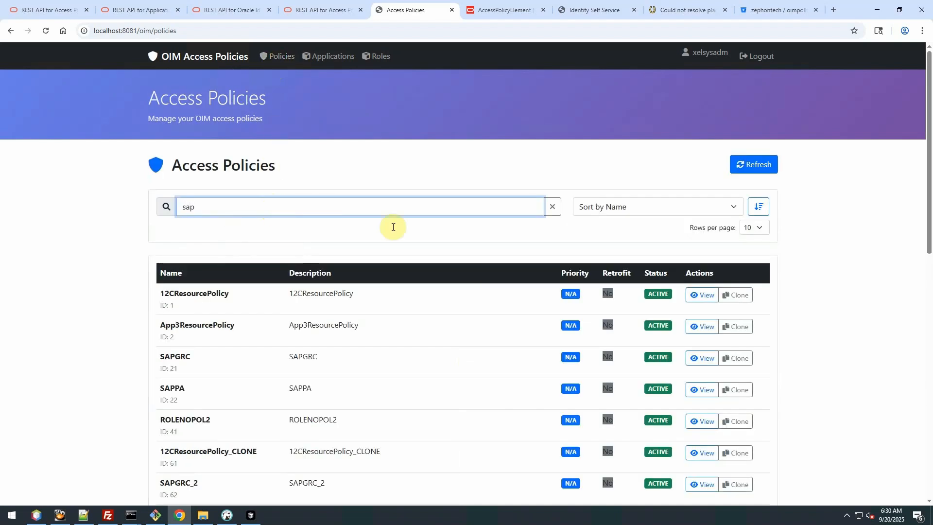
click(168, 208)
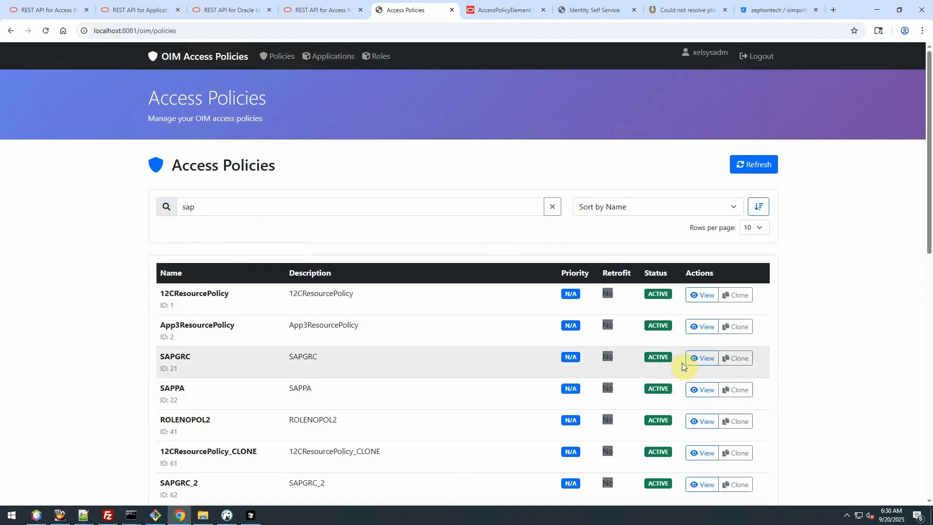
- View the SAPGRC policy's details, including its associated roles and provisioned applications
click(700, 358)
scroll(561, 396, down, 4)
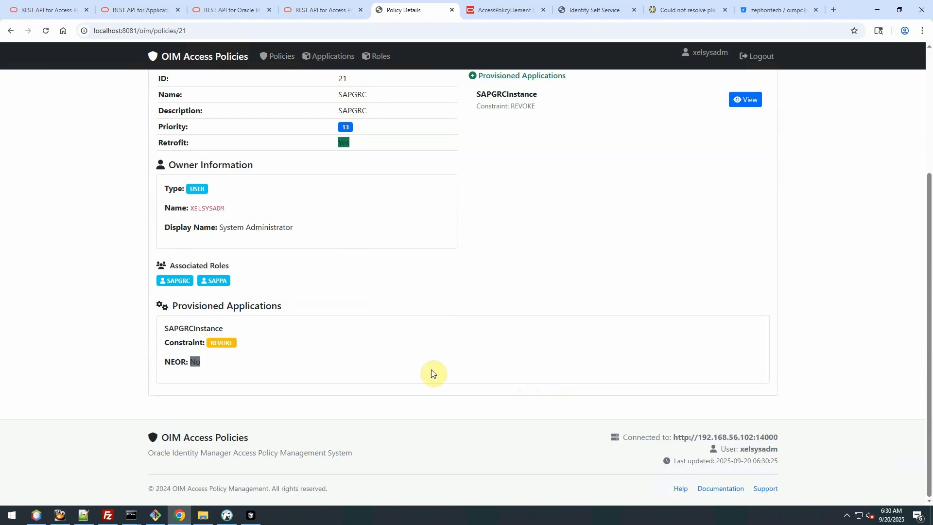
click(165, 283)
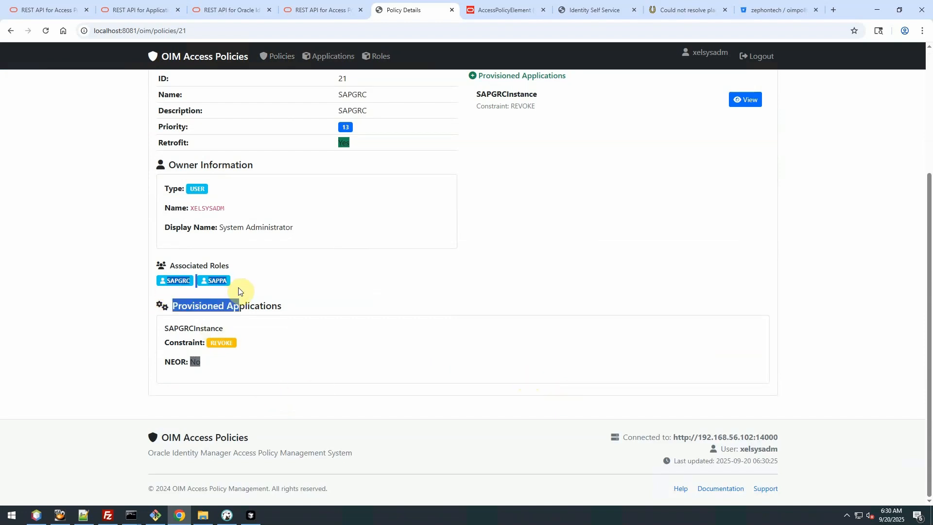
click(363, 295)
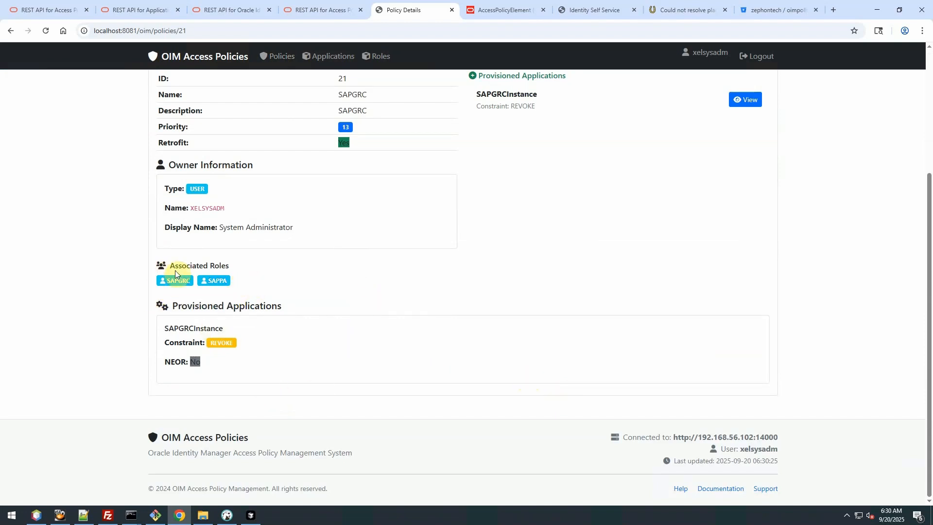
scroll(389, 289, up, 4)
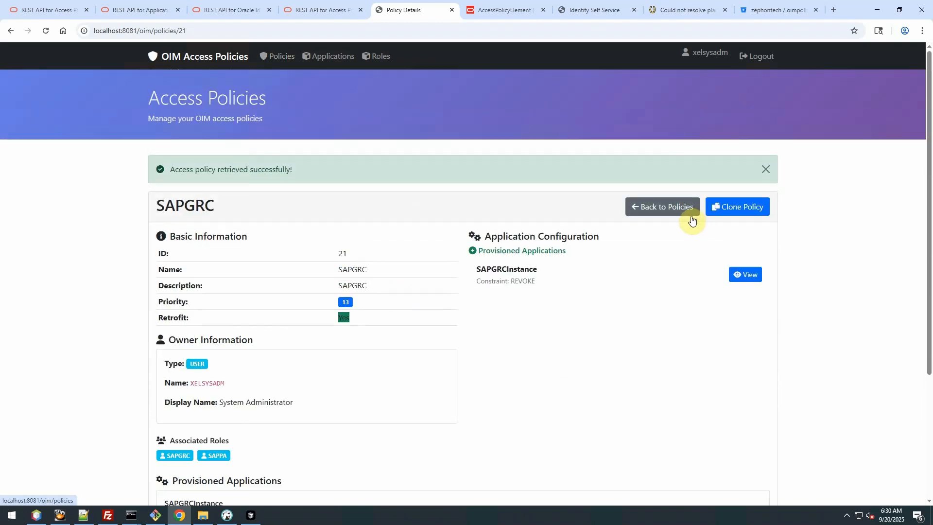
- View the SAPGRCInstance application of the SAPGRC policy, including its parent and child form fields
click(738, 277)
scroll(549, 301, down, 3)
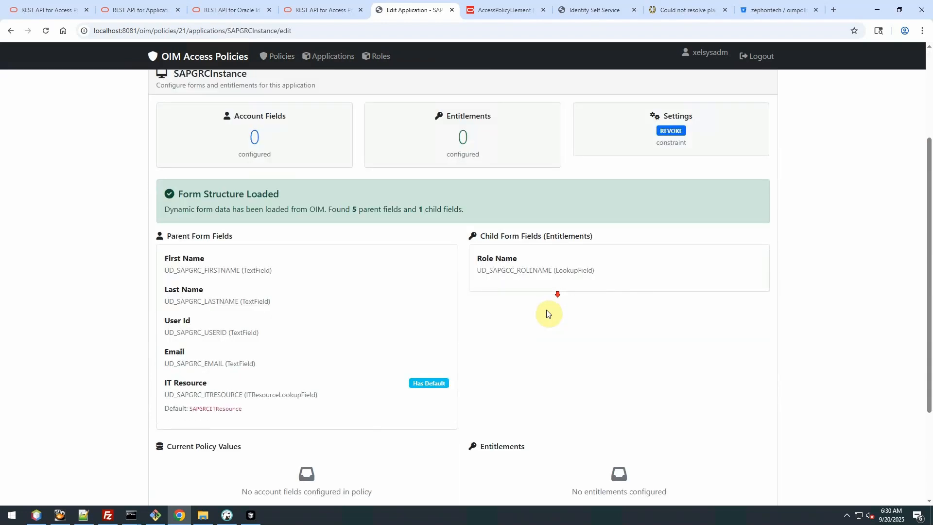
scroll(547, 313, down, 2)
scroll(520, 364, up, 4)
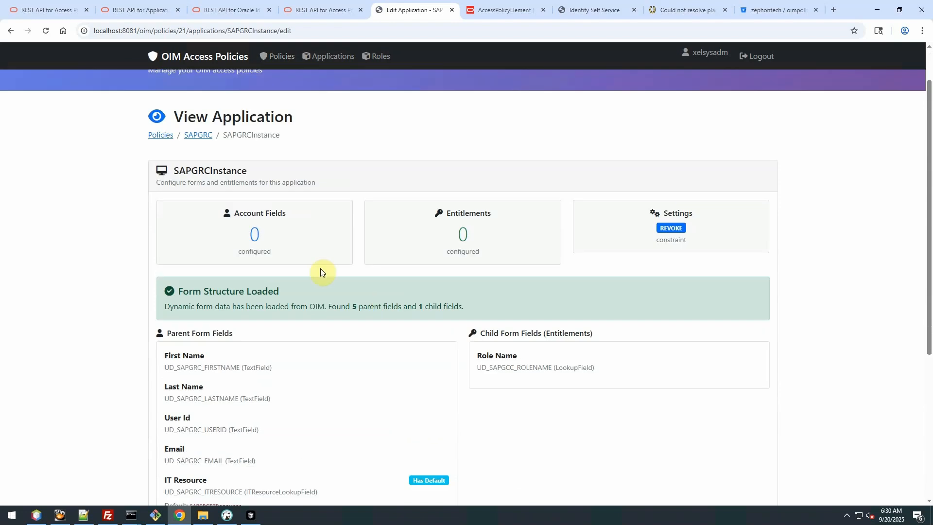
scroll(319, 272, up, 1)
- Open the Batch Operations page from the home page and review the policy names in ARM_PV1_Policies1.txt in Notepad++
click(214, 63)
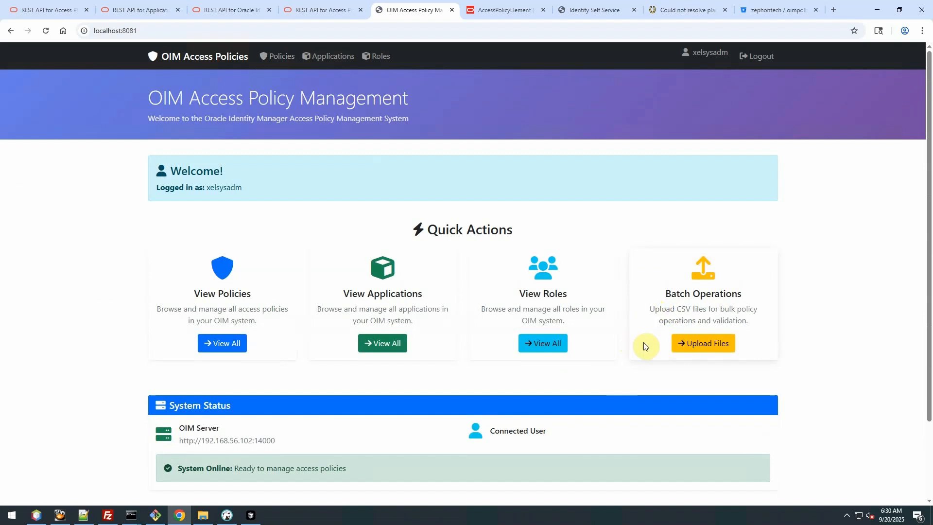
click(708, 344)
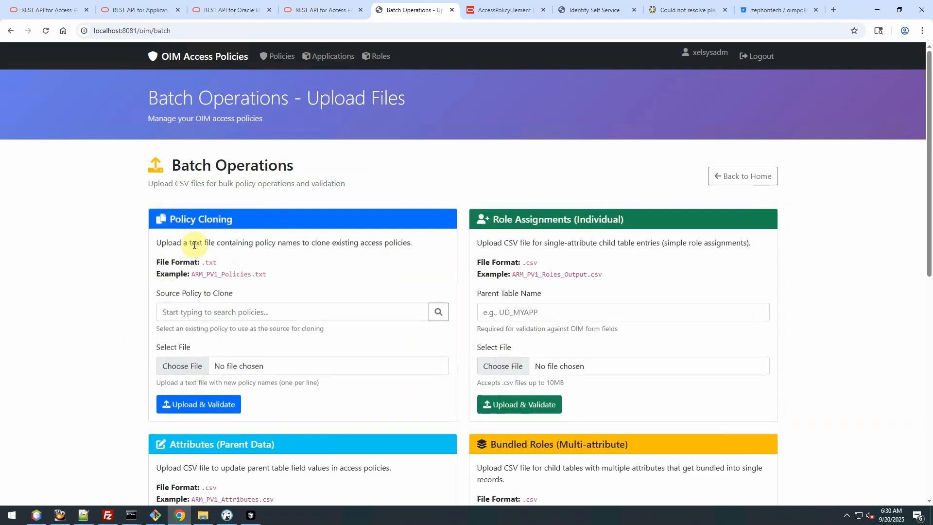
click(84, 516)
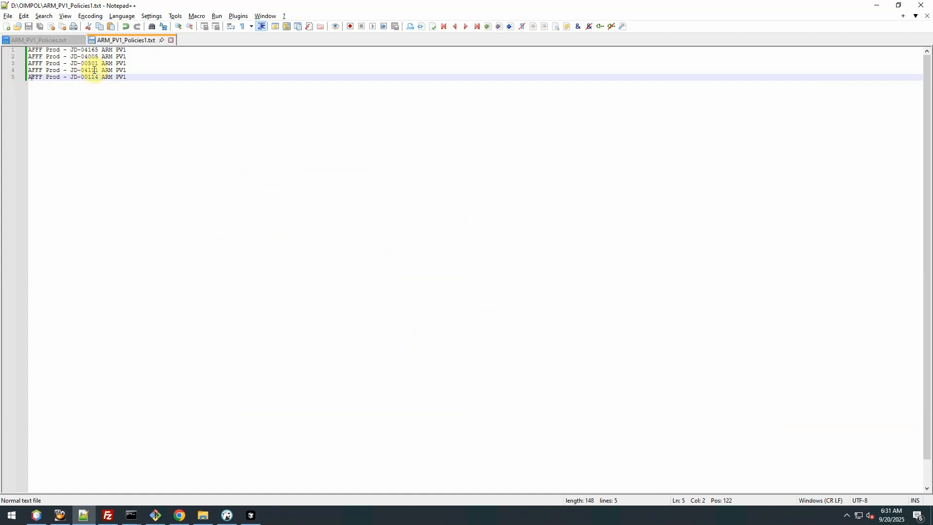
click(180, 515)
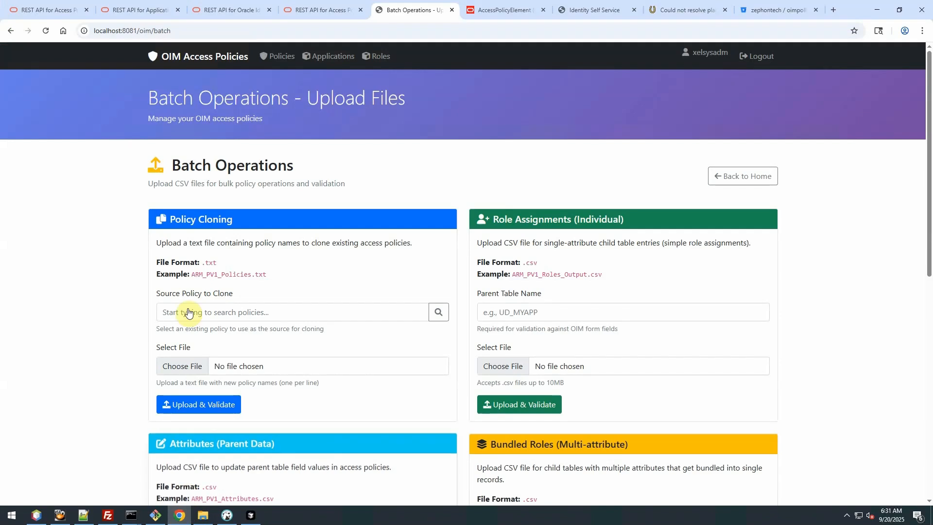
- For policy cloning, choose 12CResourcePolicy_CLONE as the source policy and ARM_PV1_Policies1.txt as the file of new policy names
click(248, 315)
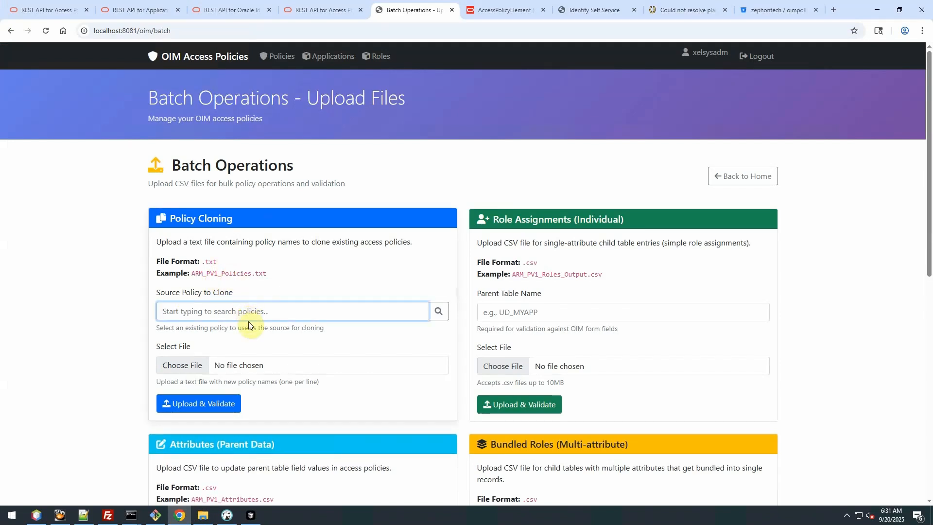
text(clo)
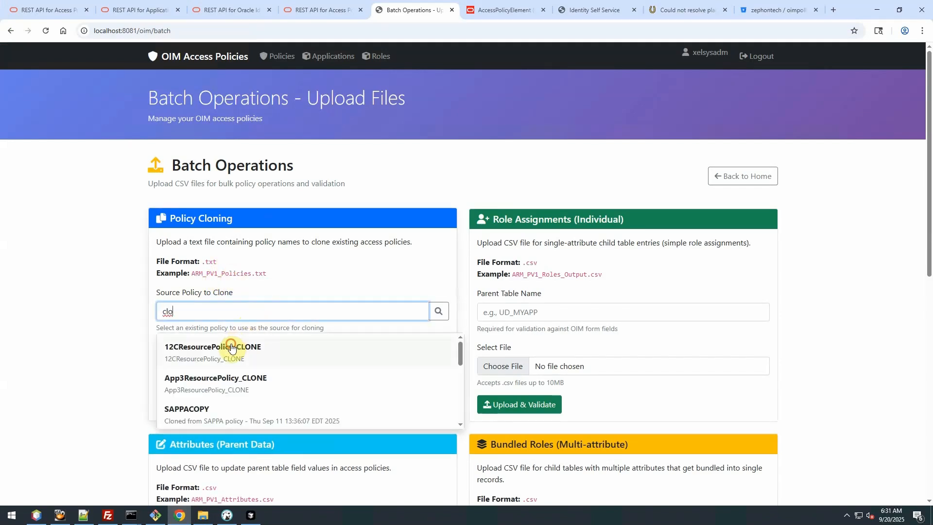
click(231, 346)
click(221, 364)
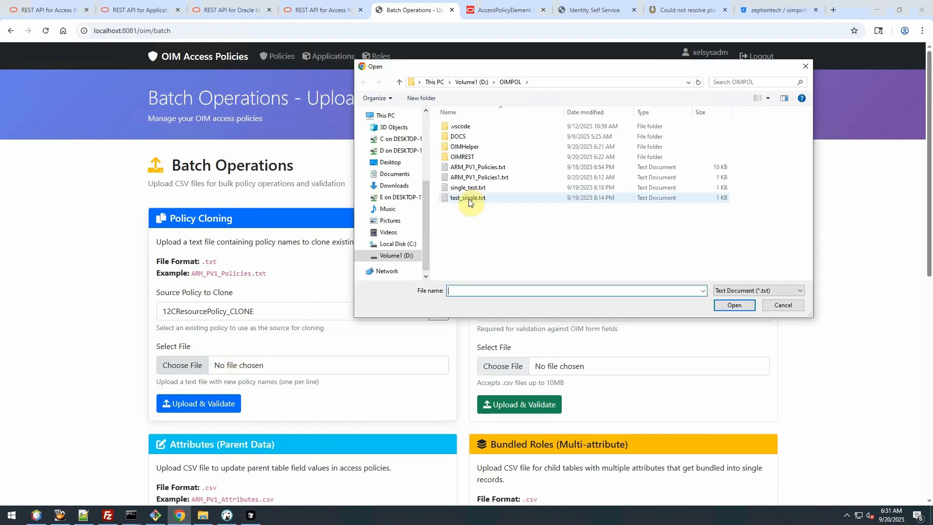
double_click(470, 177)
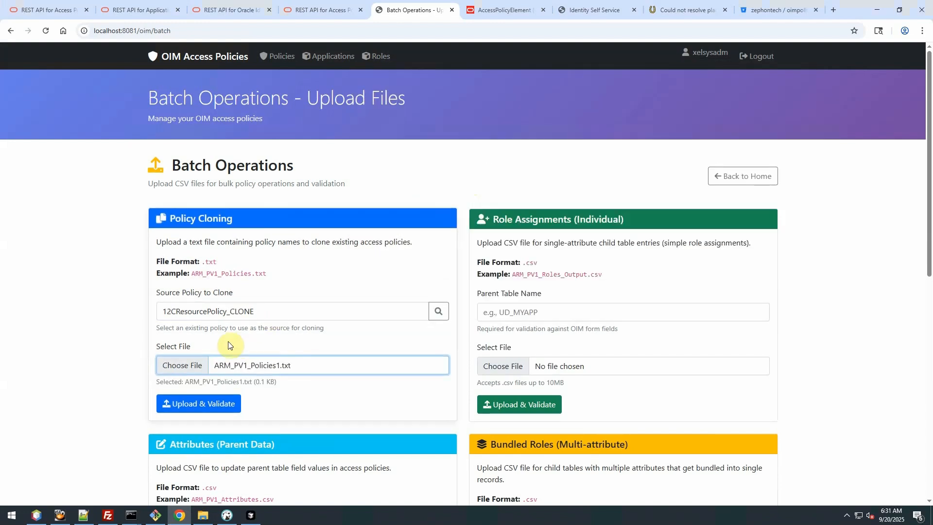
- Upload and validate the policy cloning file, and start processing the batch
scroll(228, 345, down, 1)
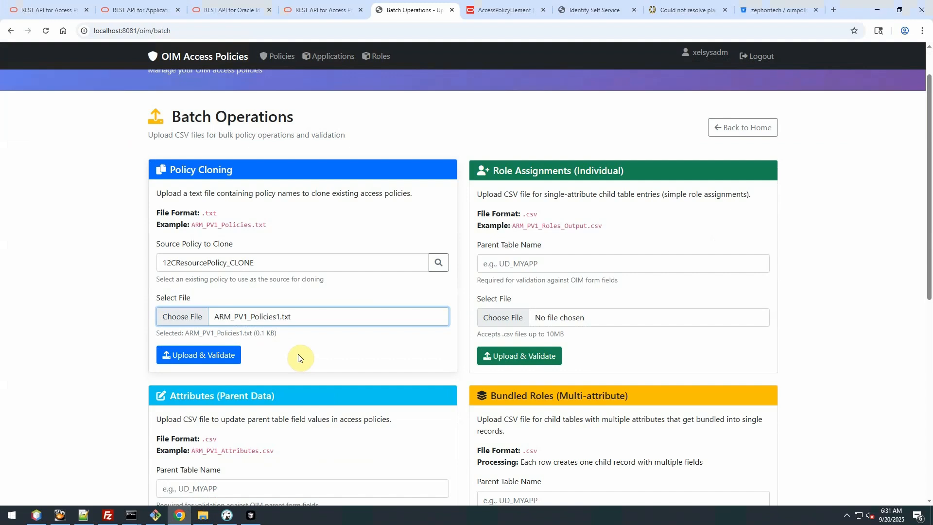
click(199, 357)
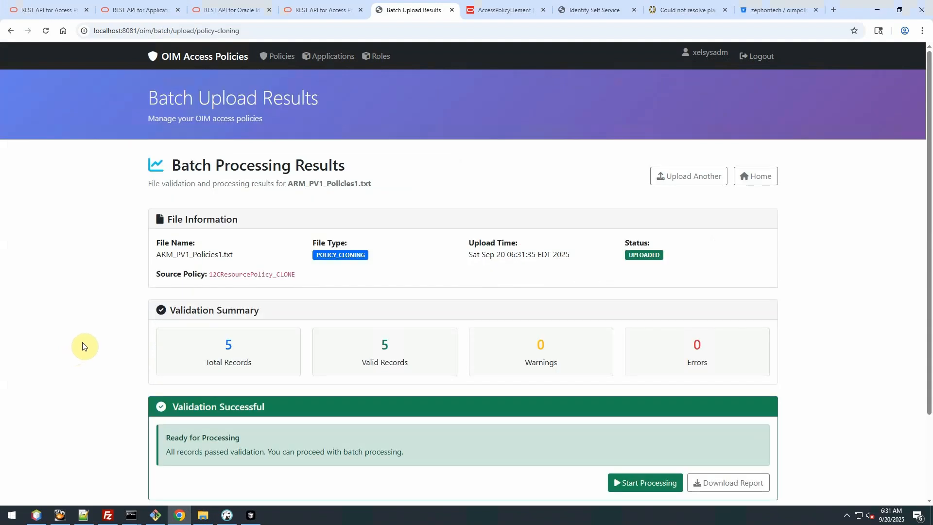
scroll(80, 348, down, 2)
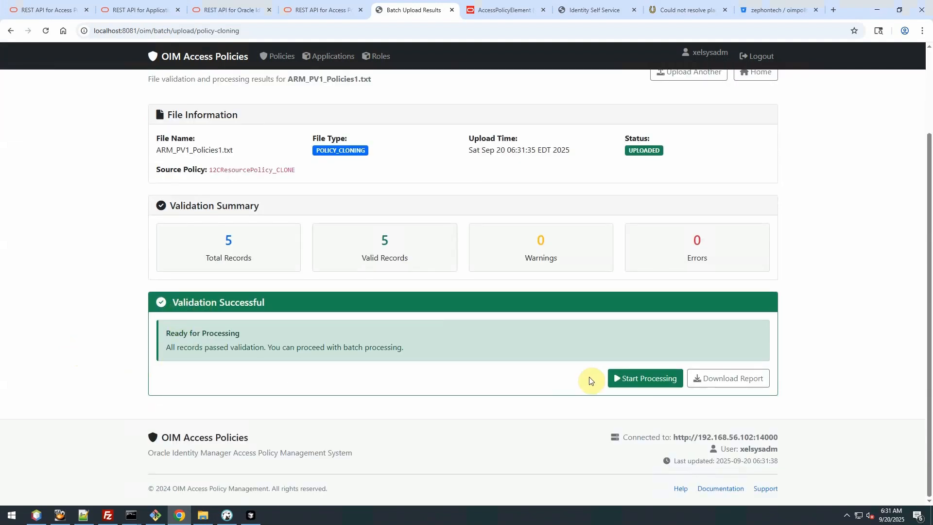
click(644, 378)
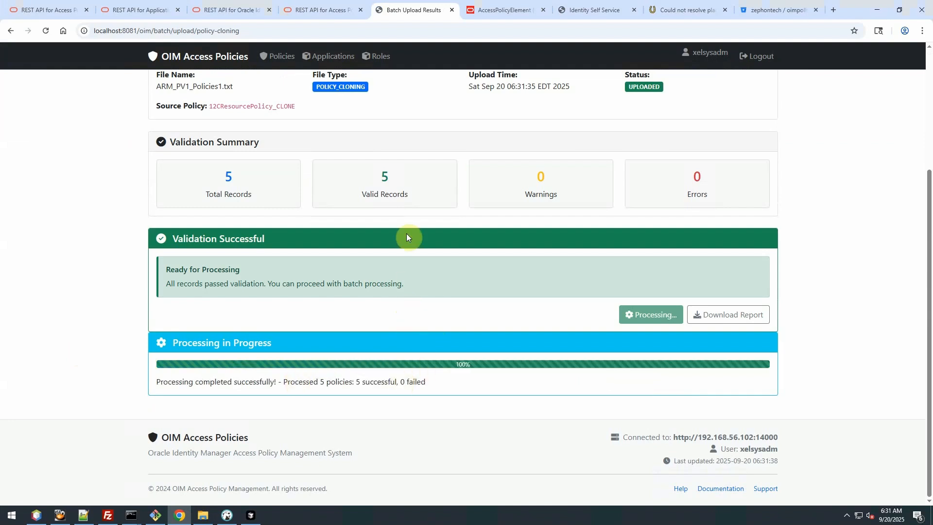
- Switch to Oracle Identity Self Service, refresh the access policies filtered by "afff" and compare them with ARM_PV1_Policies1.txt in Notepad++
click(593, 10)
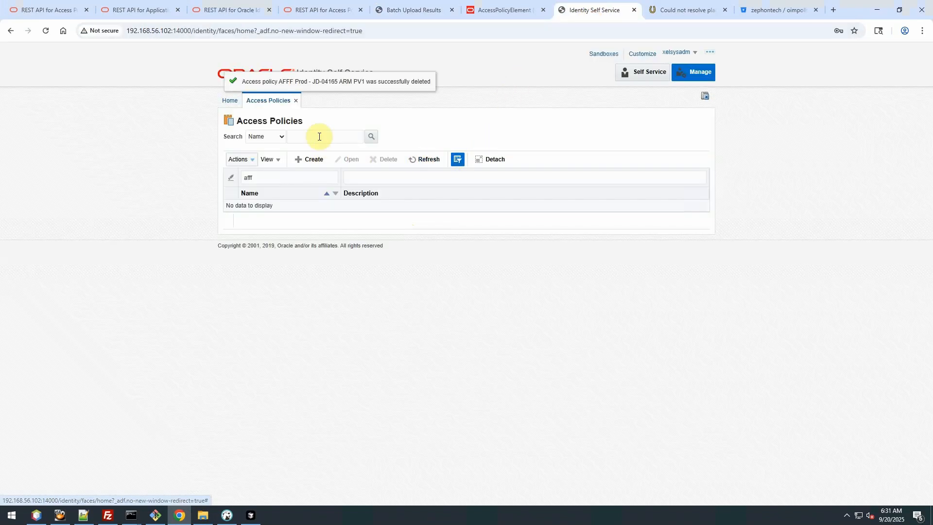
click(303, 178)
click(420, 161)
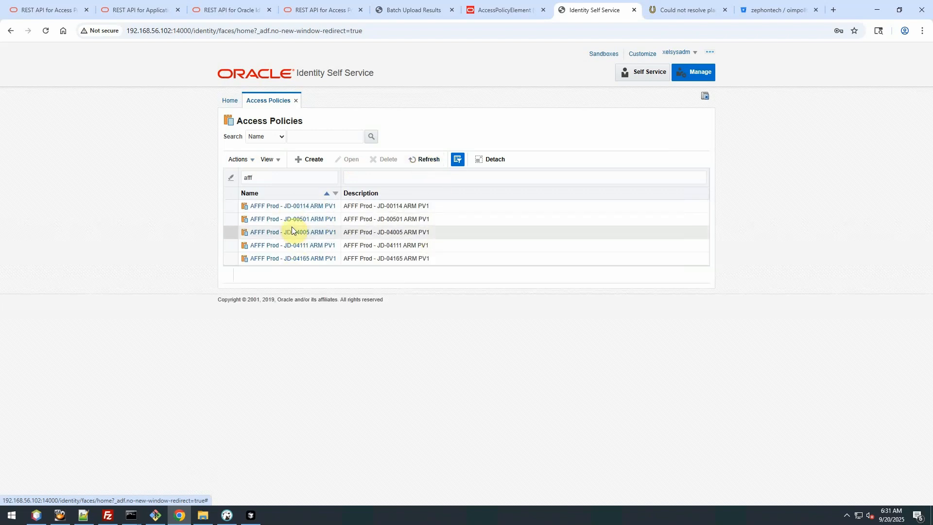
click(83, 515)
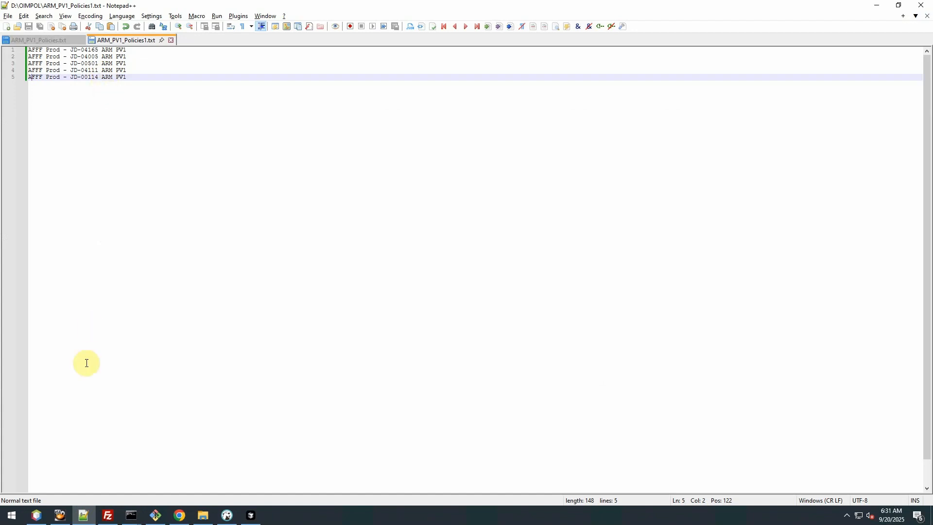
click(178, 514)
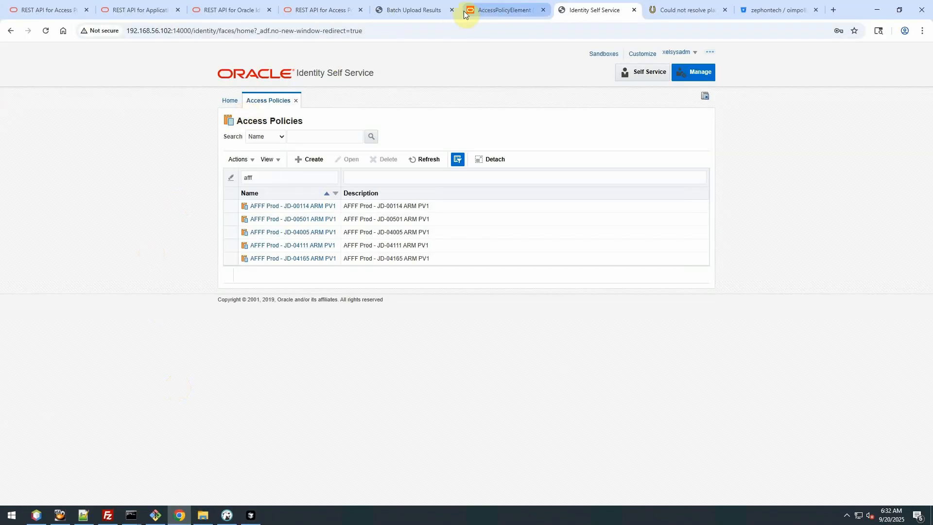
- Return to the OIM Access Policies batch upload results and try to download the processing report
click(408, 9)
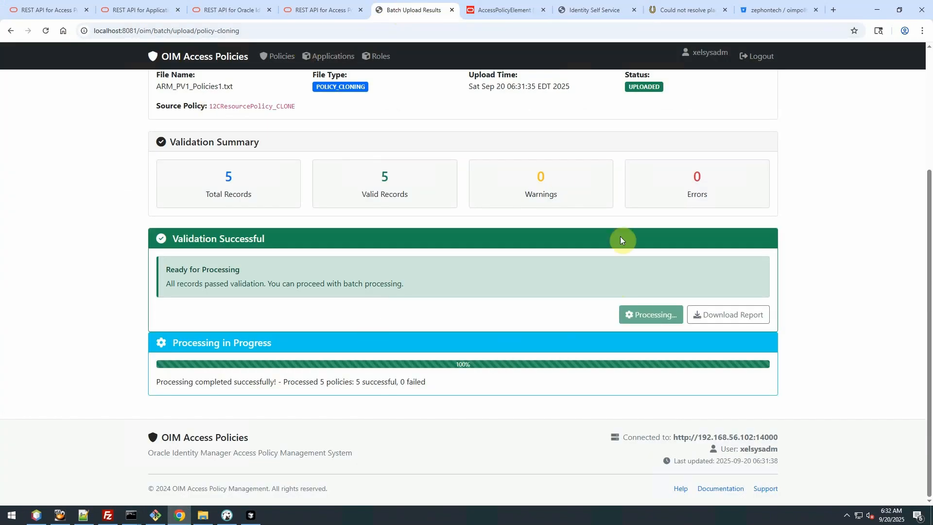
scroll(749, 311, up, 4)
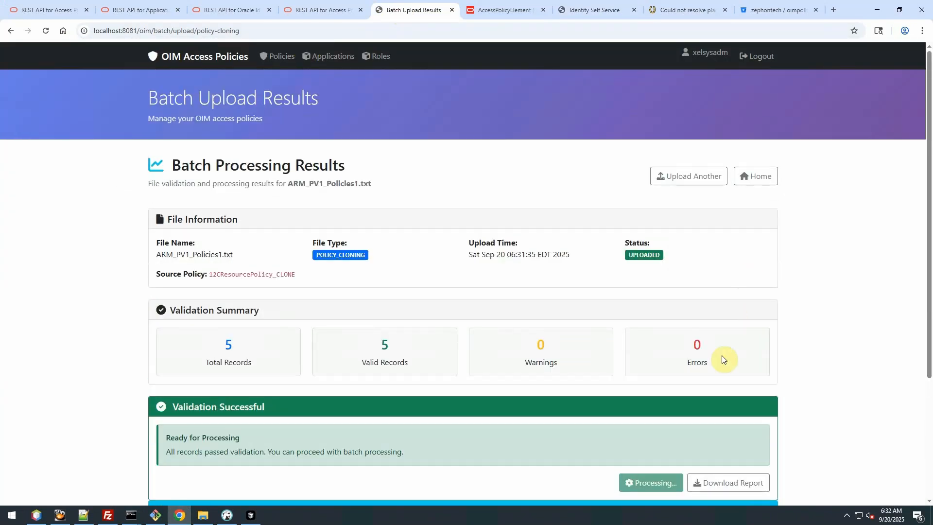
scroll(725, 362, down, 2)
click(719, 386)
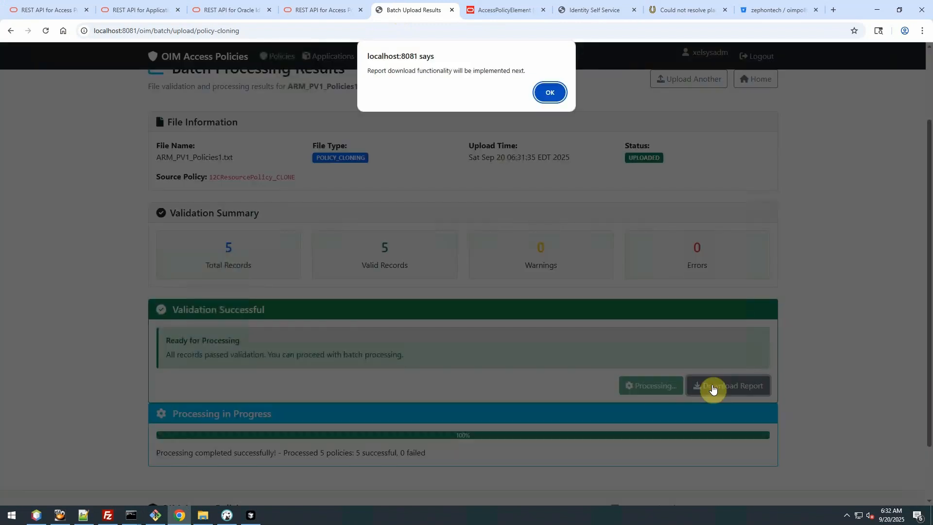
click(550, 93)
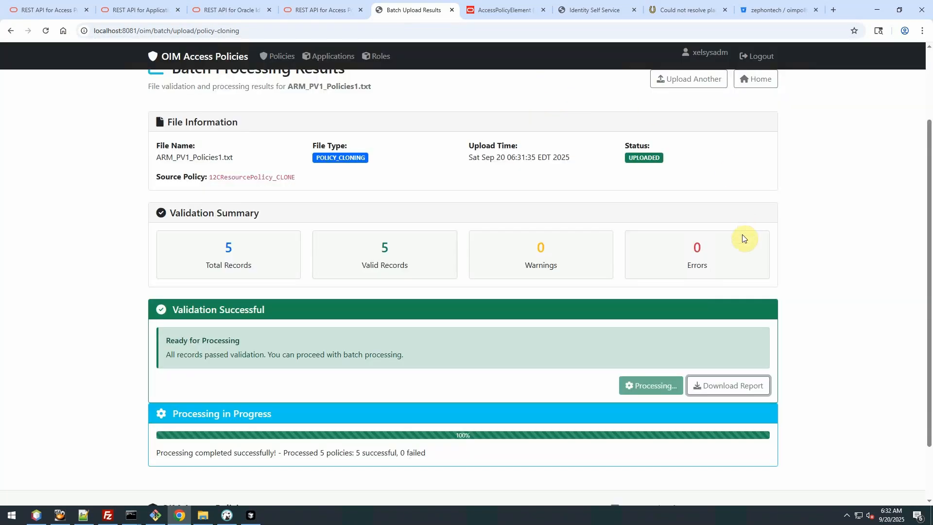
- Start another policy cloning upload with source policy 12CResourcePolicy_CLONE and file ARM_PV1_Policies1.txt, and validate it
scroll(743, 228, up, 2)
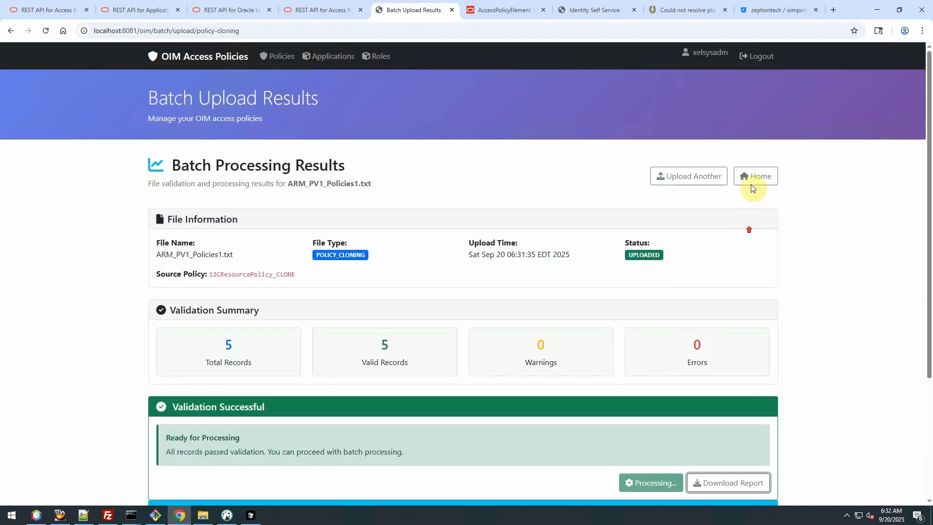
click(692, 176)
click(285, 313)
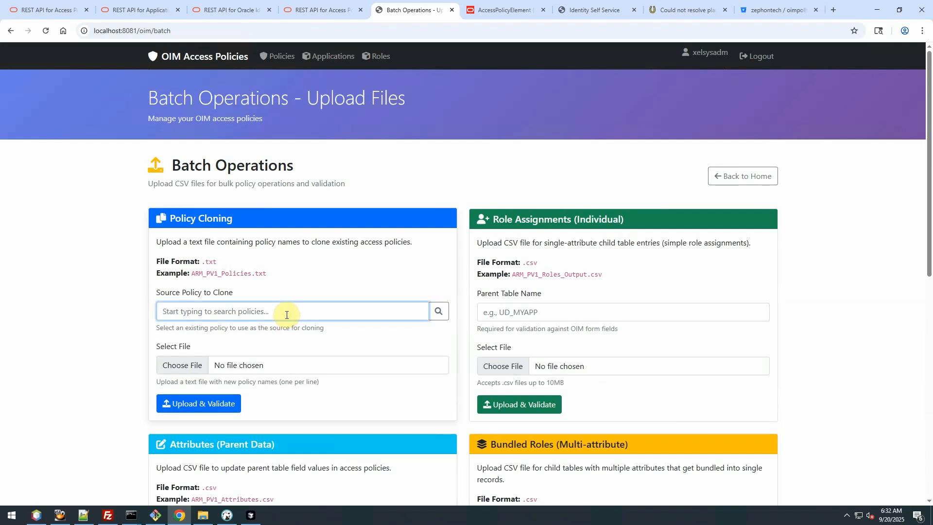
text(12c)
click(241, 356)
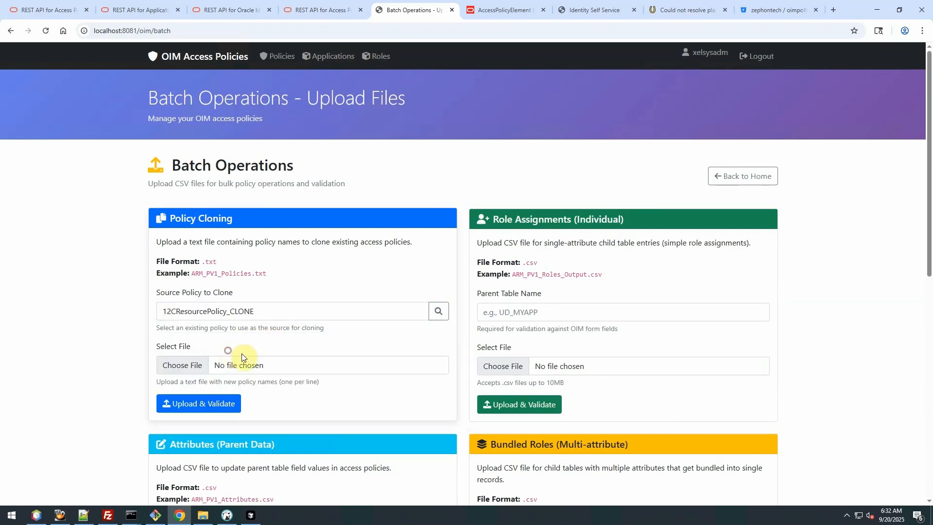
click(262, 362)
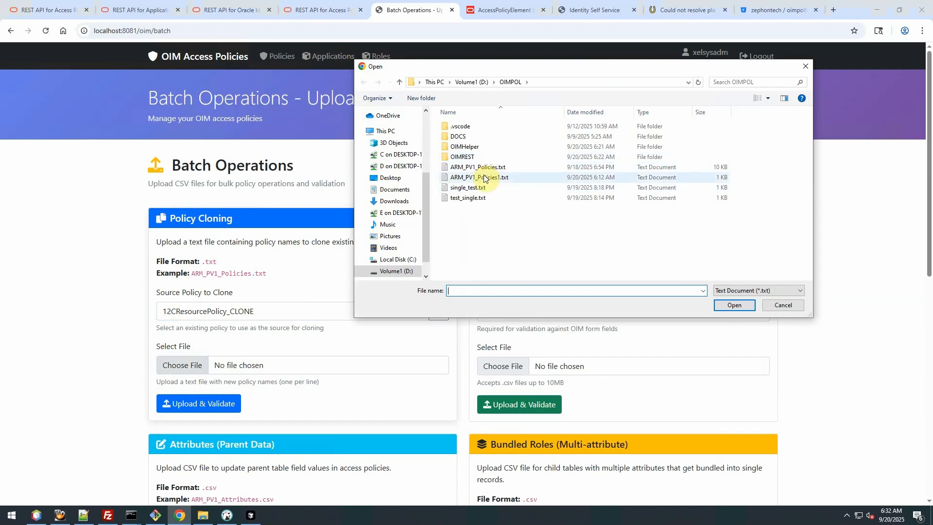
double_click(484, 179)
click(174, 403)
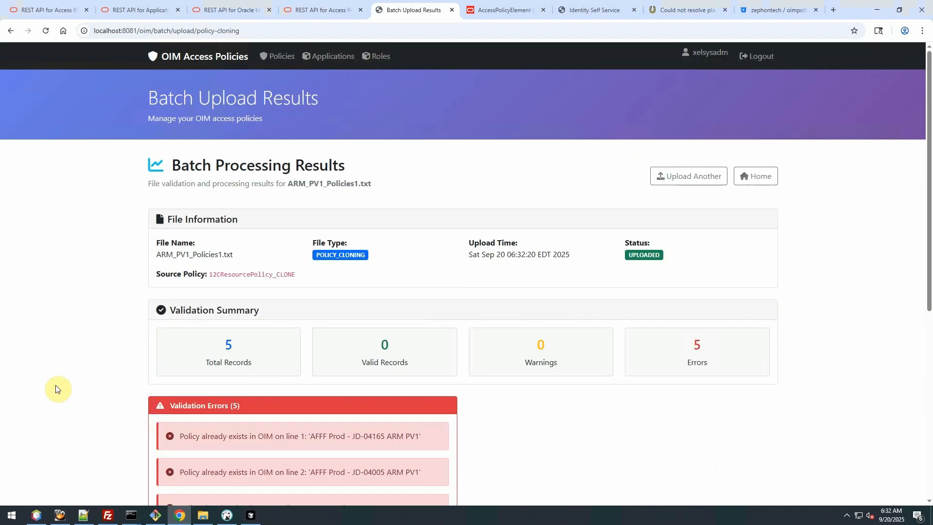
- Review the validation summary and errors for ARM_PV1_Policies1.txt, and return to the Batch Operations page through the application's home page
scroll(55, 386, down, 4)
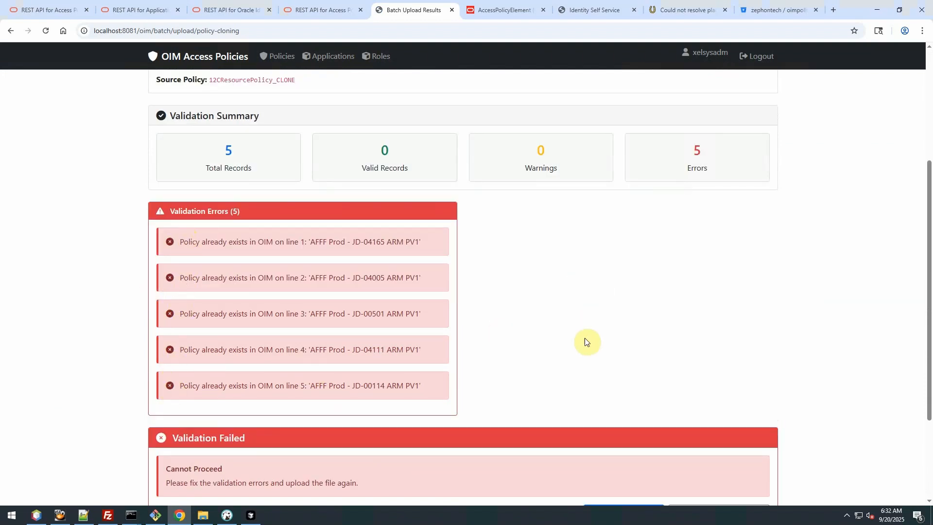
scroll(584, 337, up, 4)
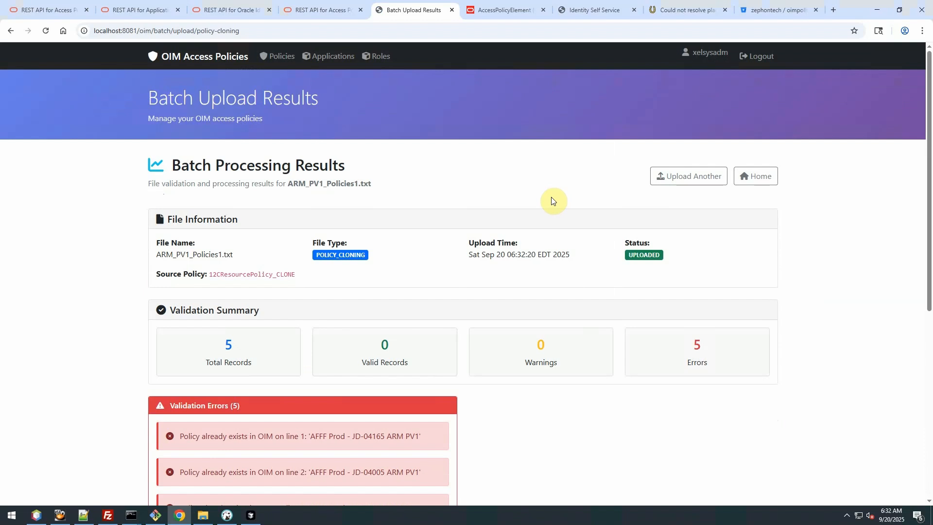
click(210, 57)
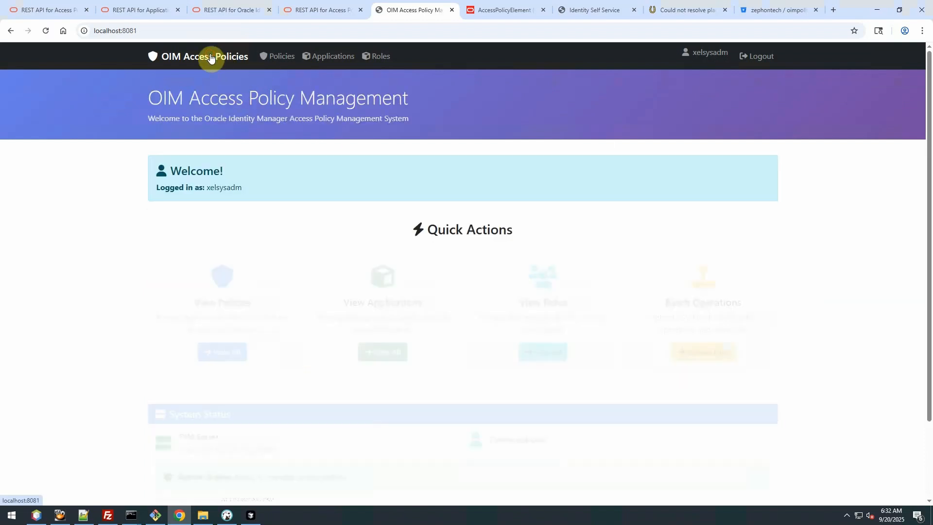
click(692, 345)
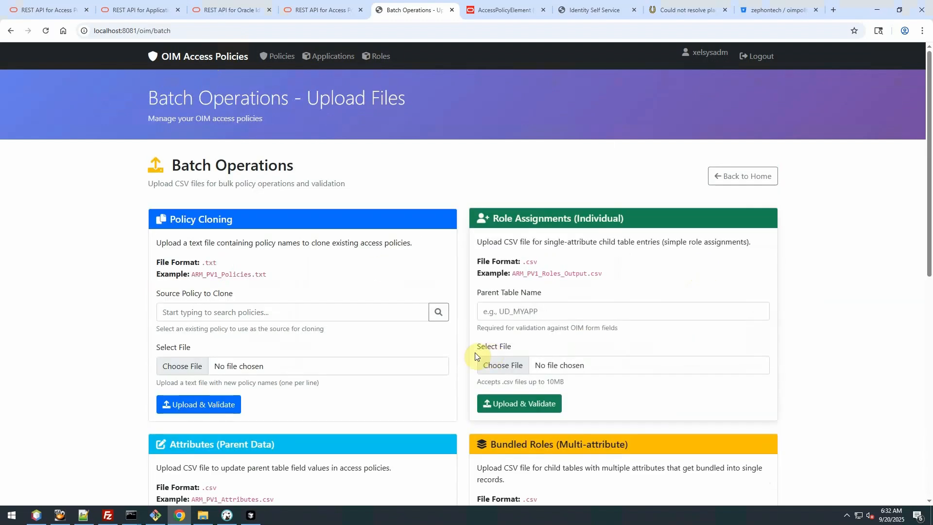
- Examine the Policy Cloning, Role Assignments, Attributes and Bundled Roles upload forms together with the file format help
scroll(632, 311, down, 1)
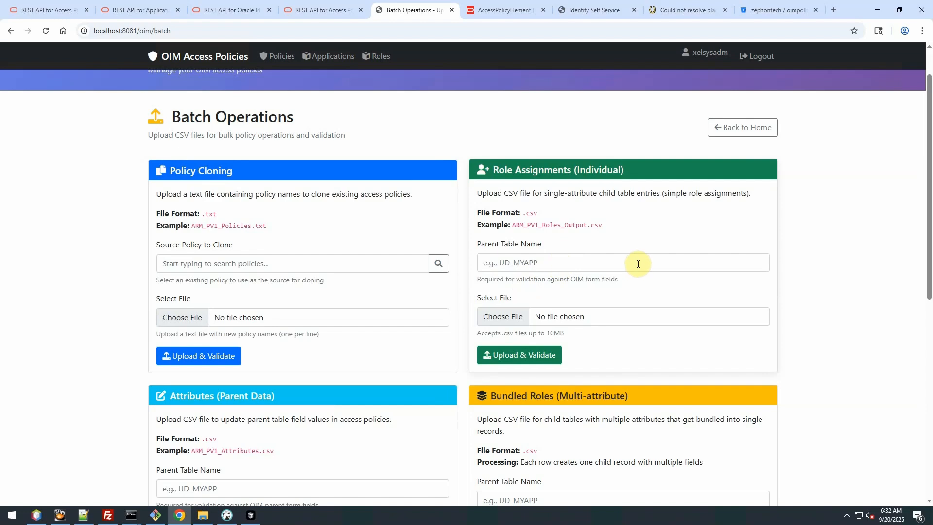
scroll(638, 263, down, 2)
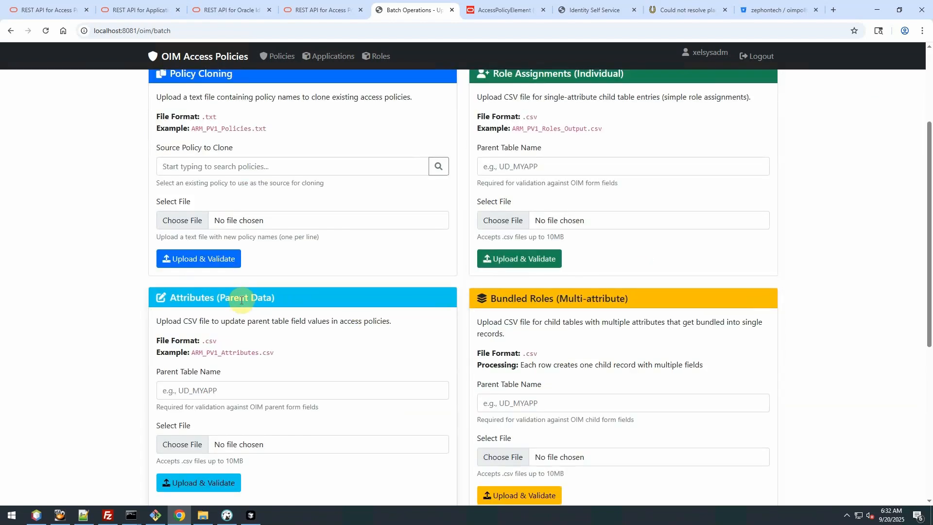
scroll(241, 300, down, 2)
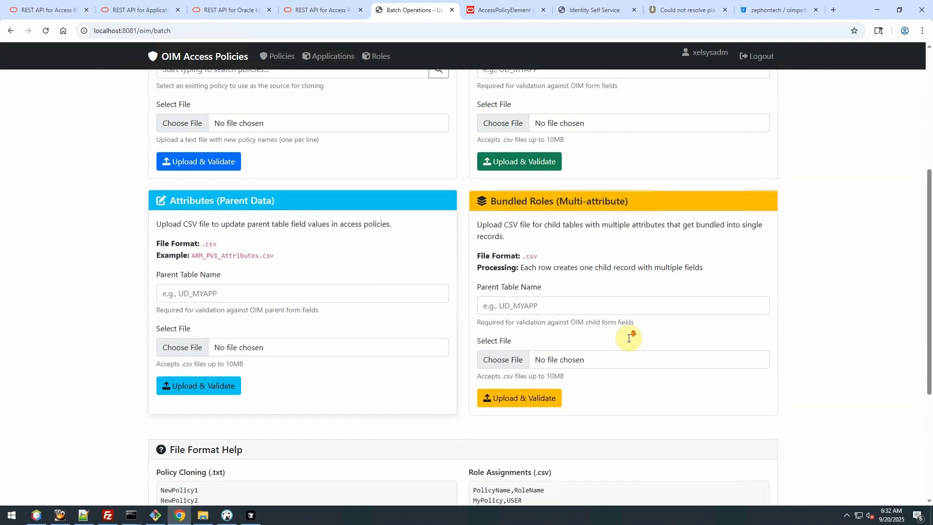
scroll(629, 334, down, 4)
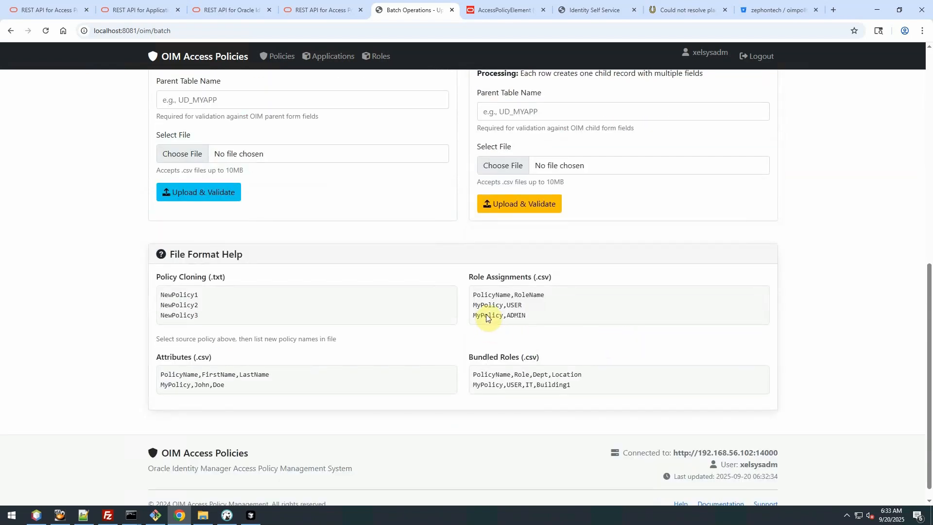
scroll(631, 335, up, 5)
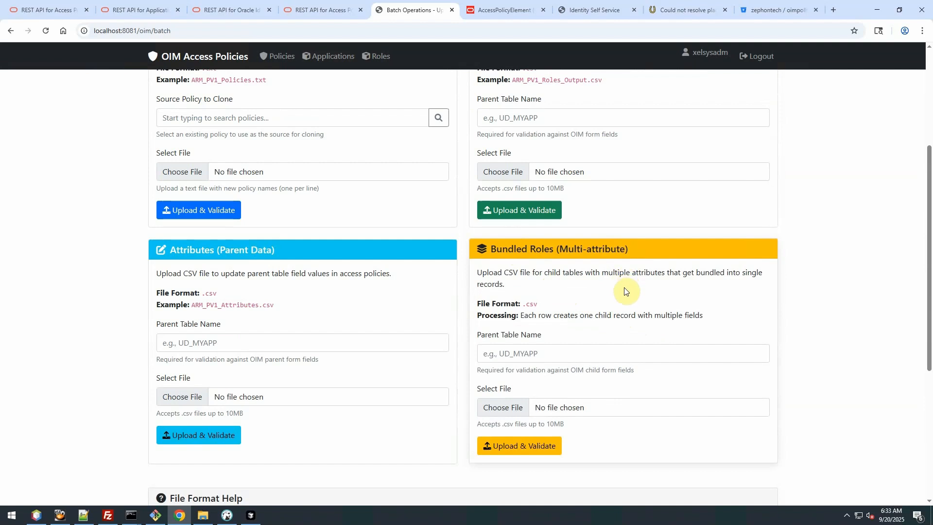
scroll(614, 302, up, 2)
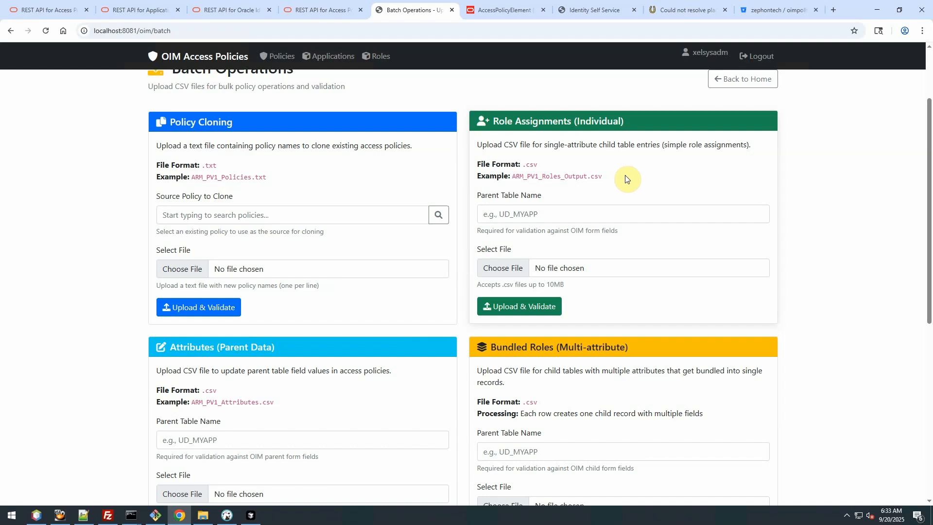
scroll(634, 360, down, 2)
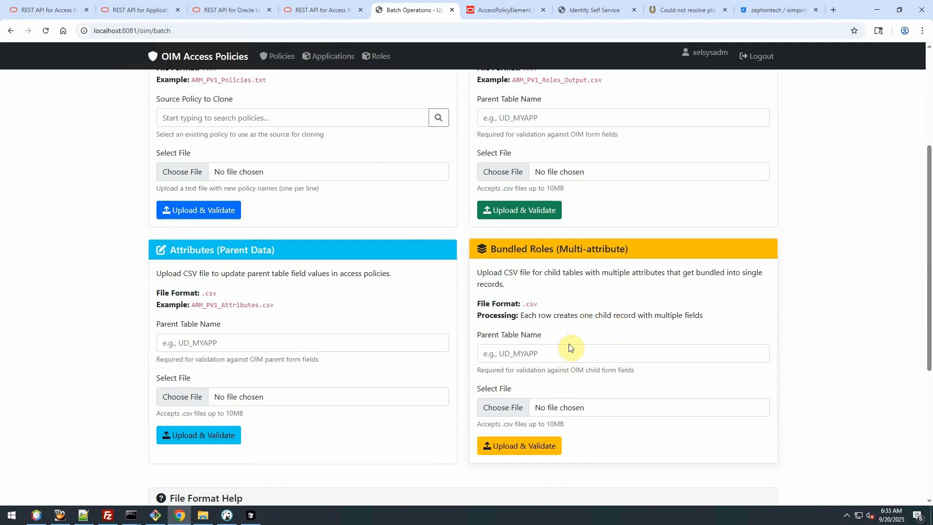
scroll(554, 350, up, 3)
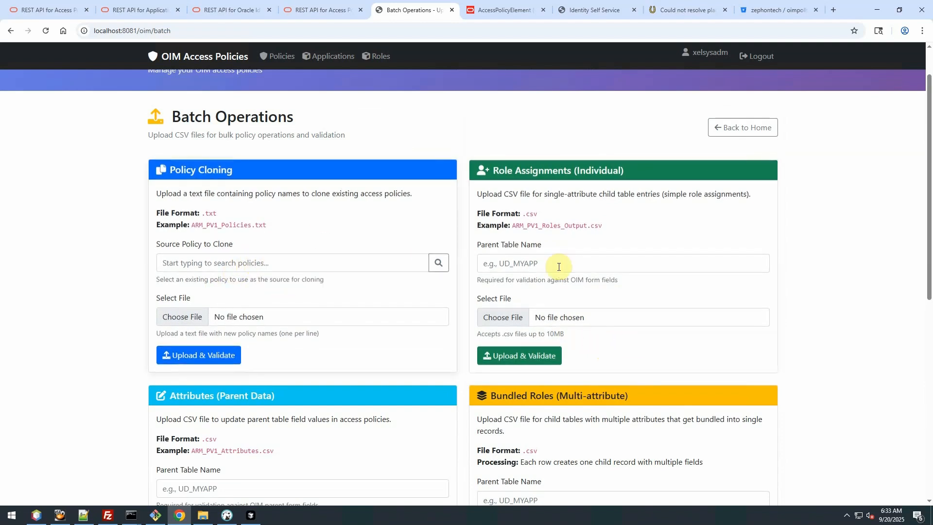
scroll(409, 364, down, 2)
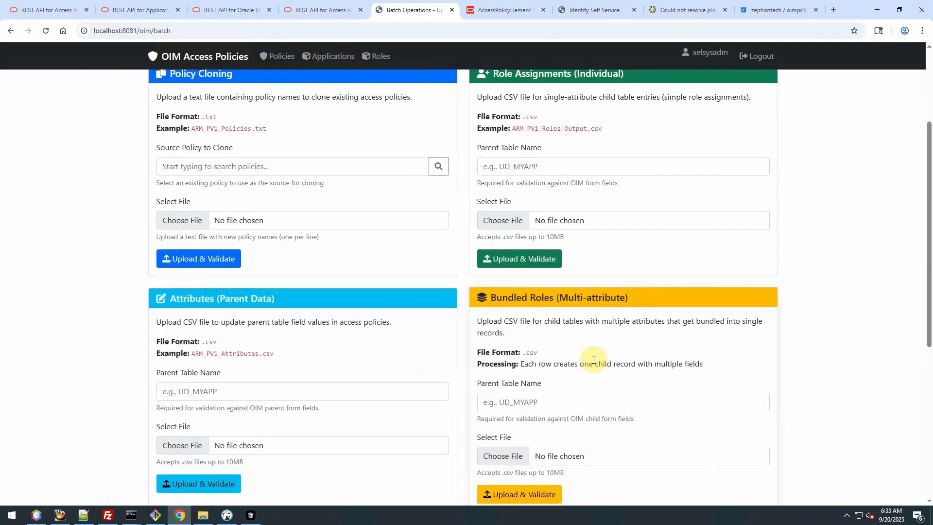
scroll(595, 363, up, 1)
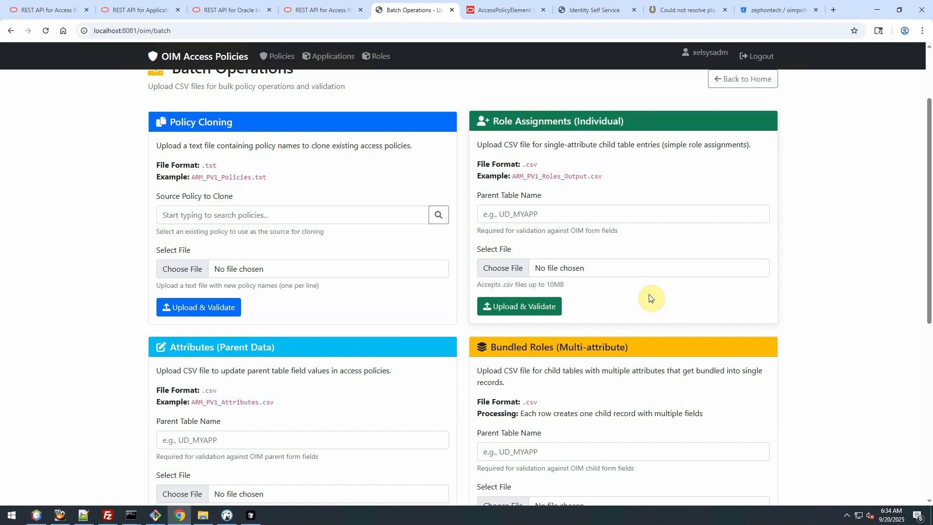
- Switch to Bitbucket to review the OIMPOLHELPER README, and return to Batch Operations after checking the access policies in Oracle Identity Self Service
click(792, 10)
scroll(471, 209, down, 1)
scroll(479, 234, up, 2)
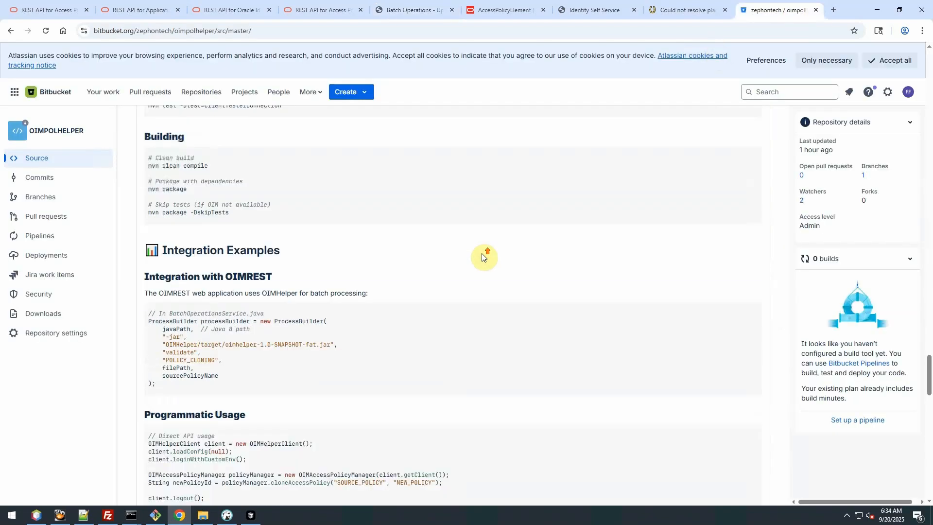
scroll(484, 253, down, 20)
scroll(482, 253, up, 6)
scroll(482, 255, up, 15)
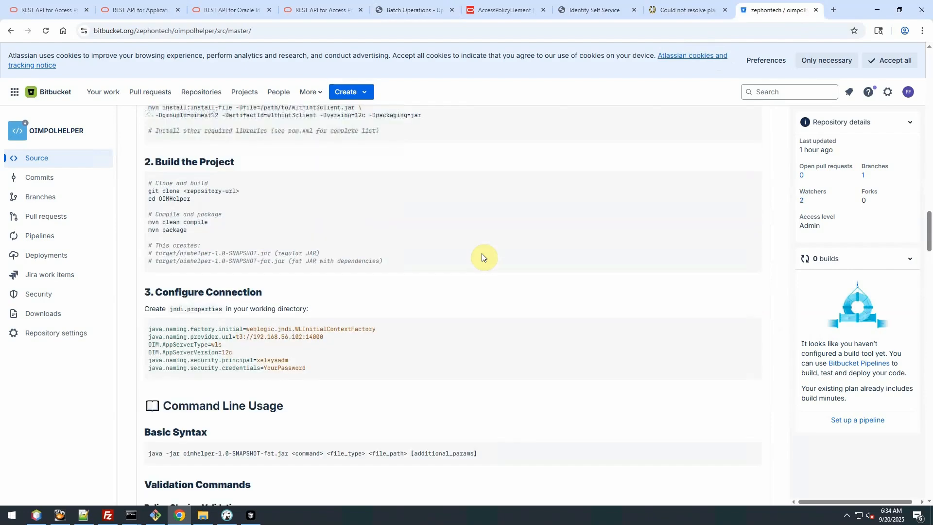
scroll(482, 255, up, 12)
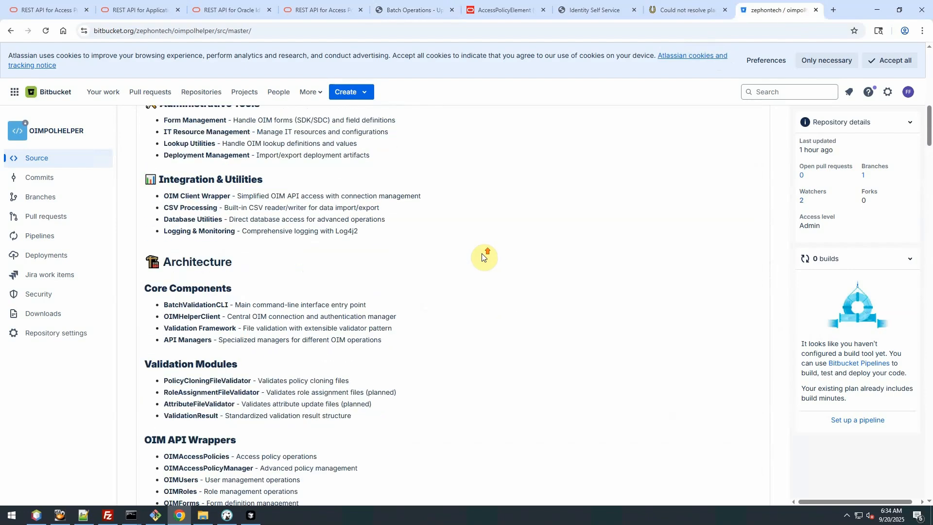
scroll(482, 253, down, 18)
scroll(575, 169, up, 1)
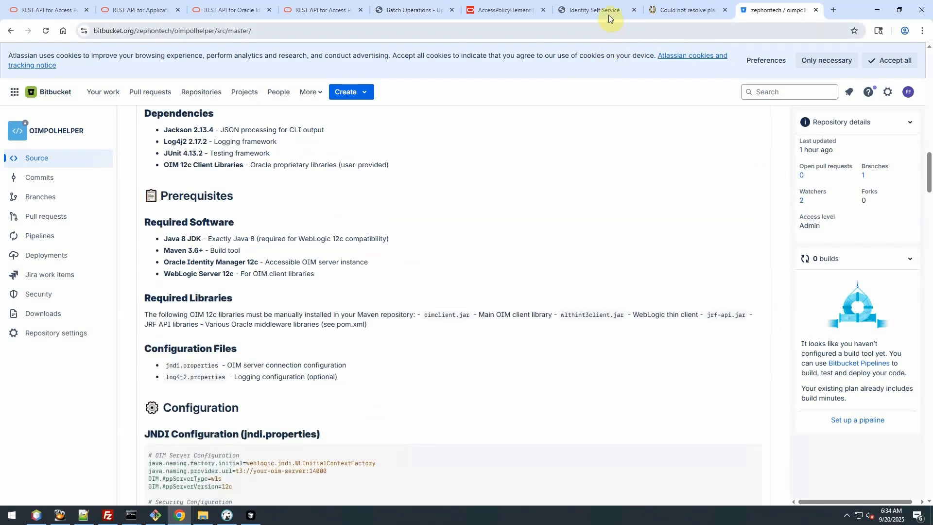
click(592, 12)
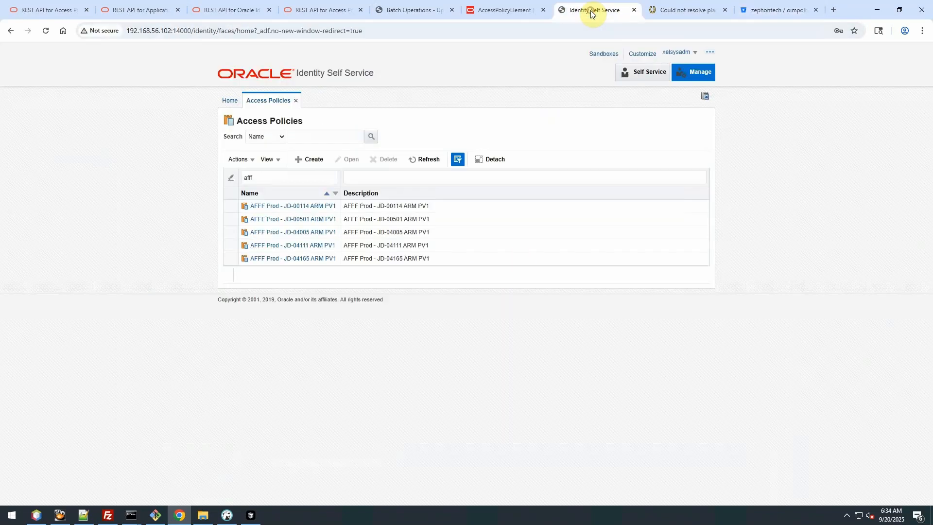
click(403, 8)
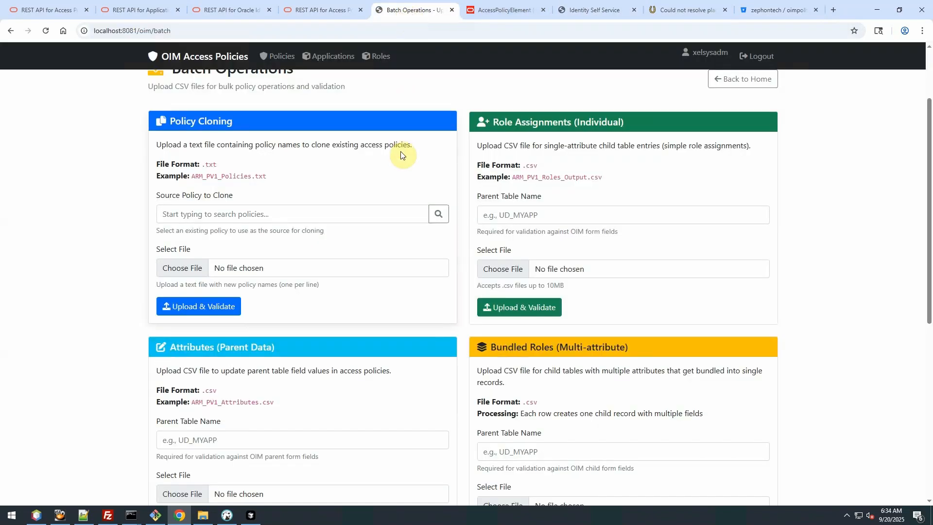